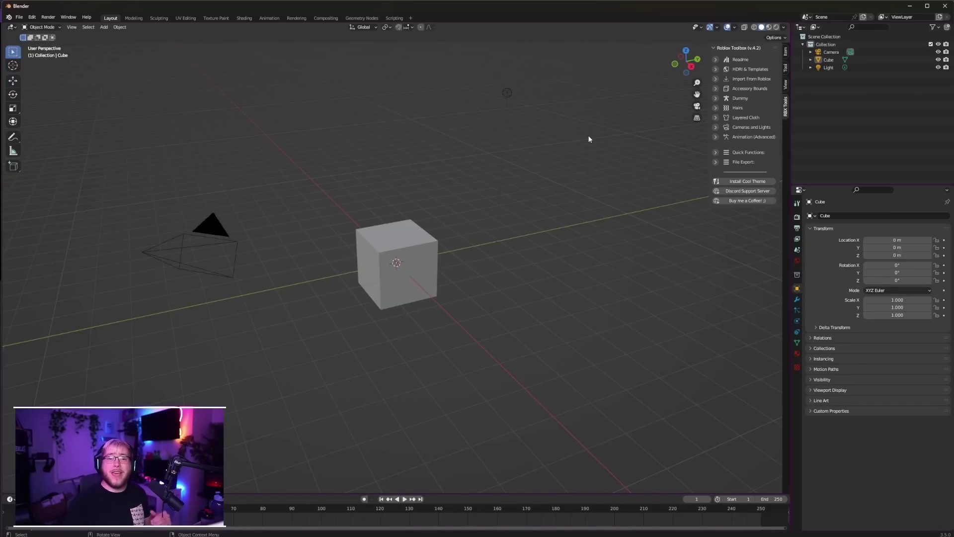
- Open the add-on preferences, view the file browser for installing an add-on, and cancel it
click(32, 18)
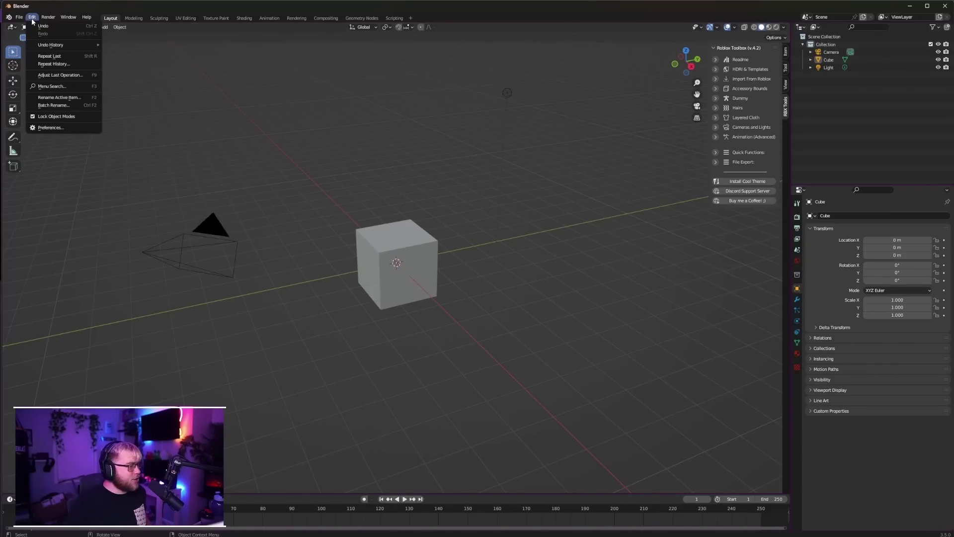
click(58, 128)
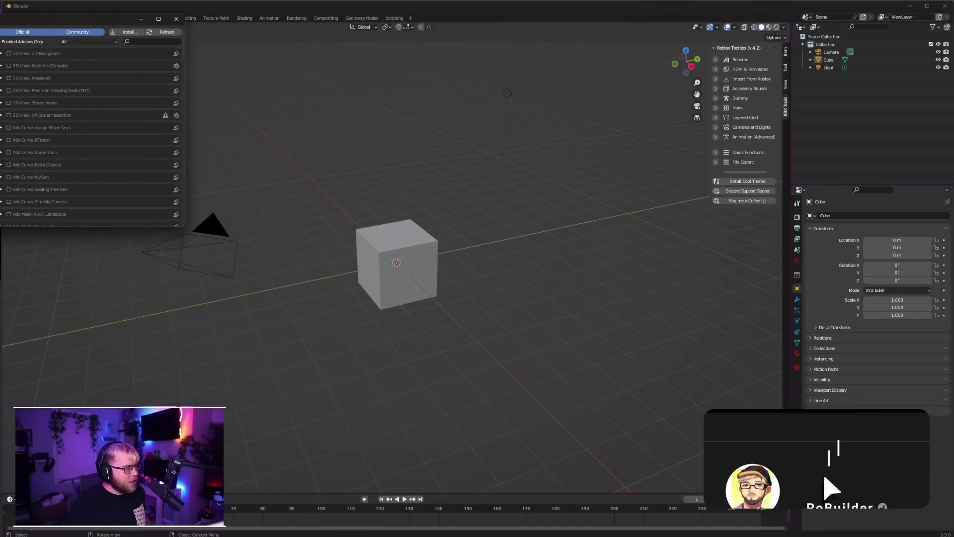
click(130, 33)
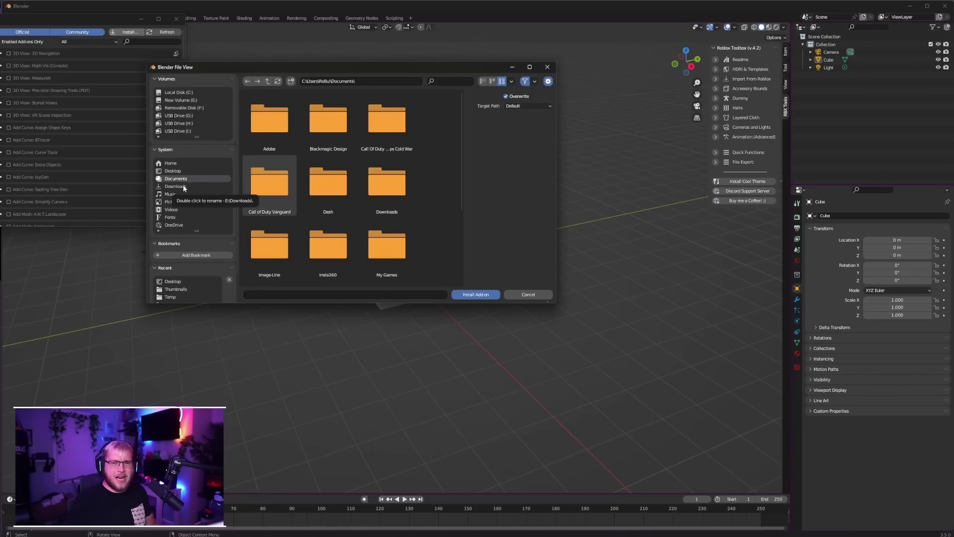
key(Escape)
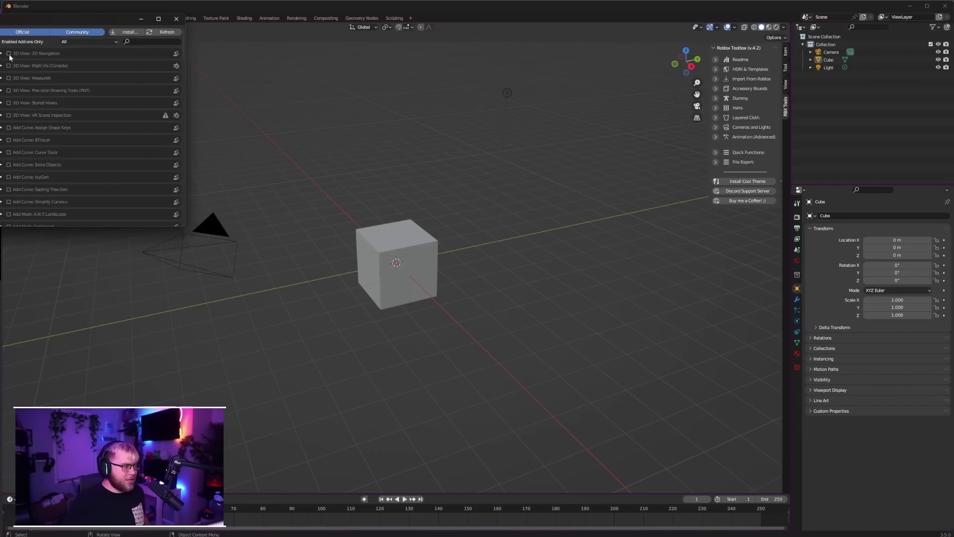
- Enable the 3D View: 3D Navigation add-on, disable it again, and close the preferences
click(9, 54)
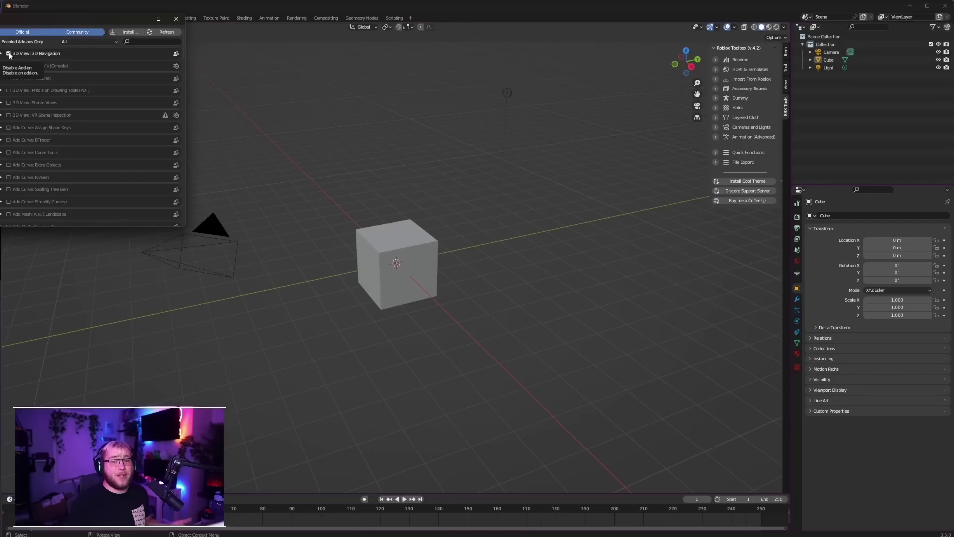
click(9, 54)
click(176, 19)
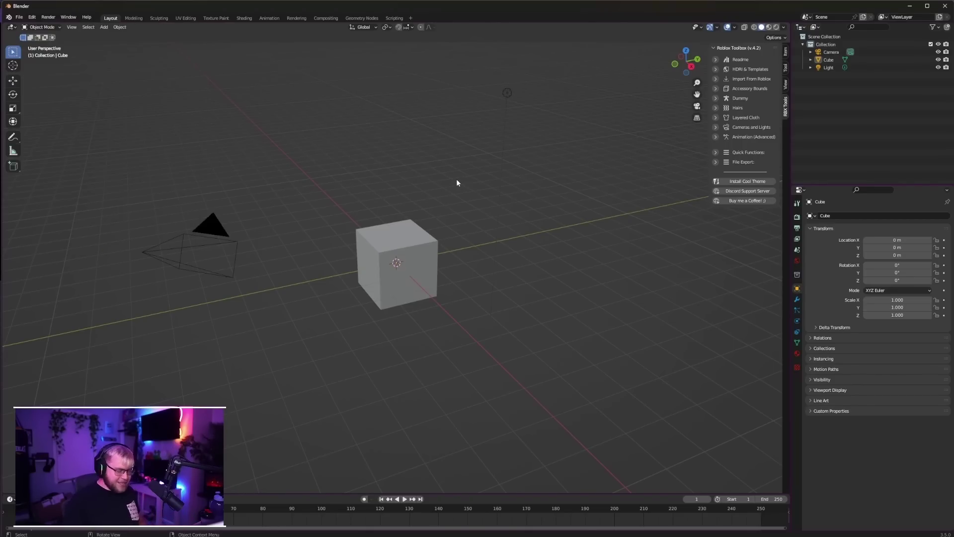
- Look through the Item, Tool, View and RBX Tools sections of the 3D viewport's sidebar and hide the sidebar
key(n)
key(n)
key(n)
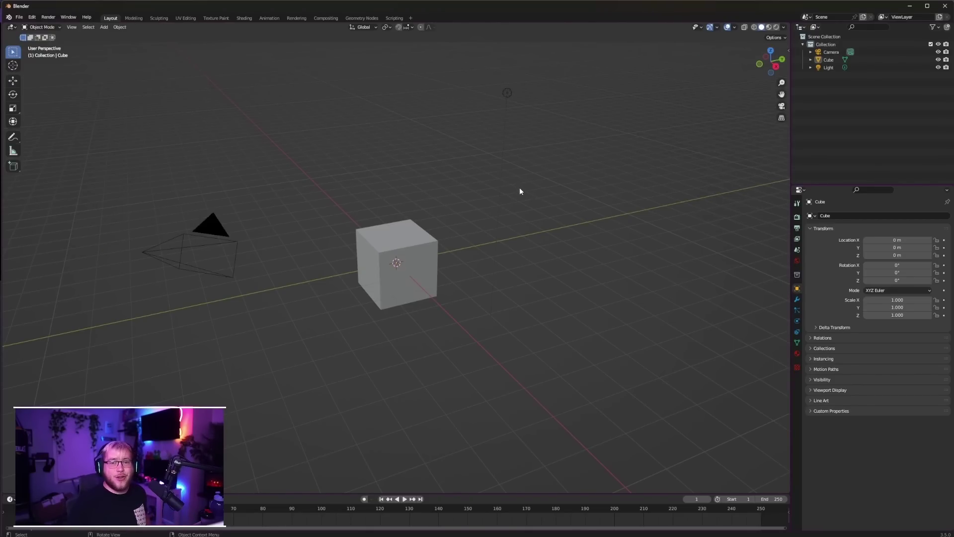
key(n)
click(786, 54)
click(786, 70)
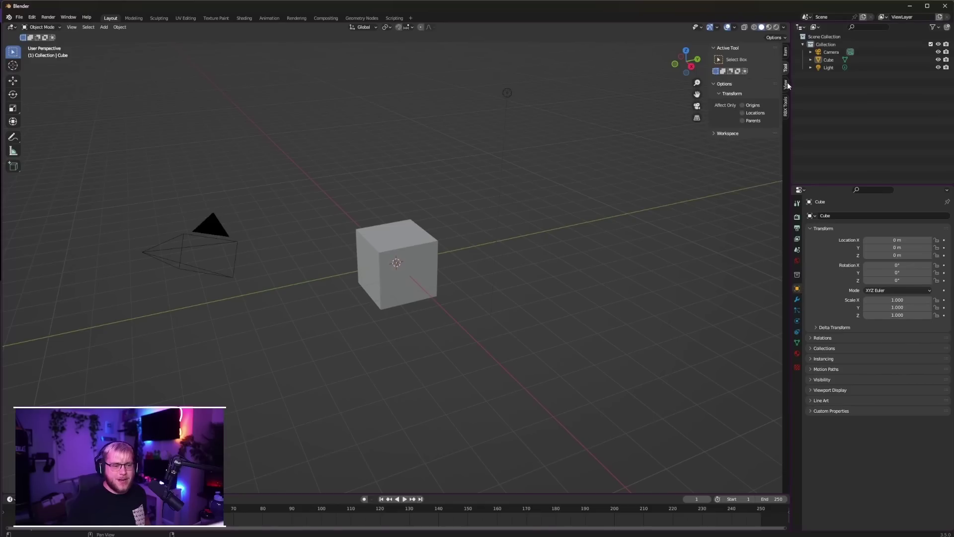
click(787, 82)
click(787, 103)
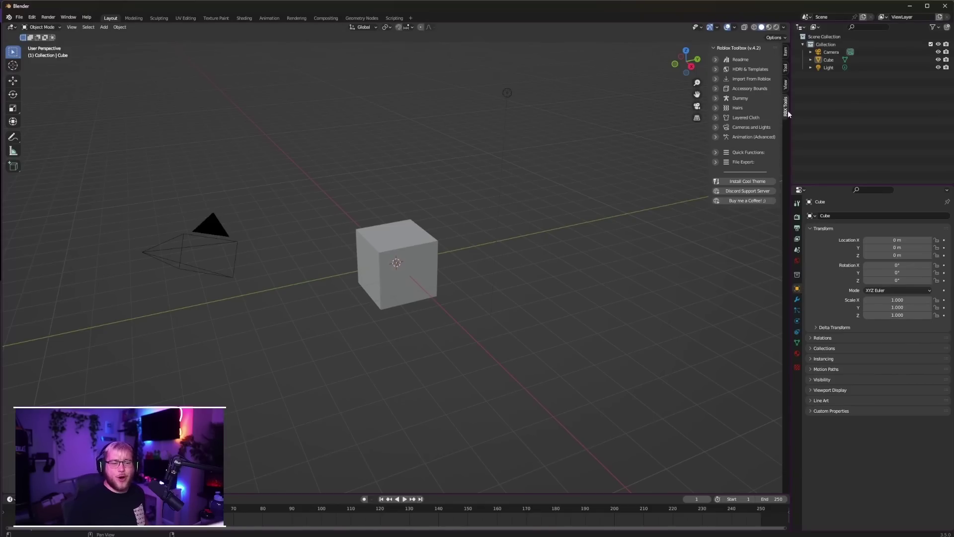
key(n)
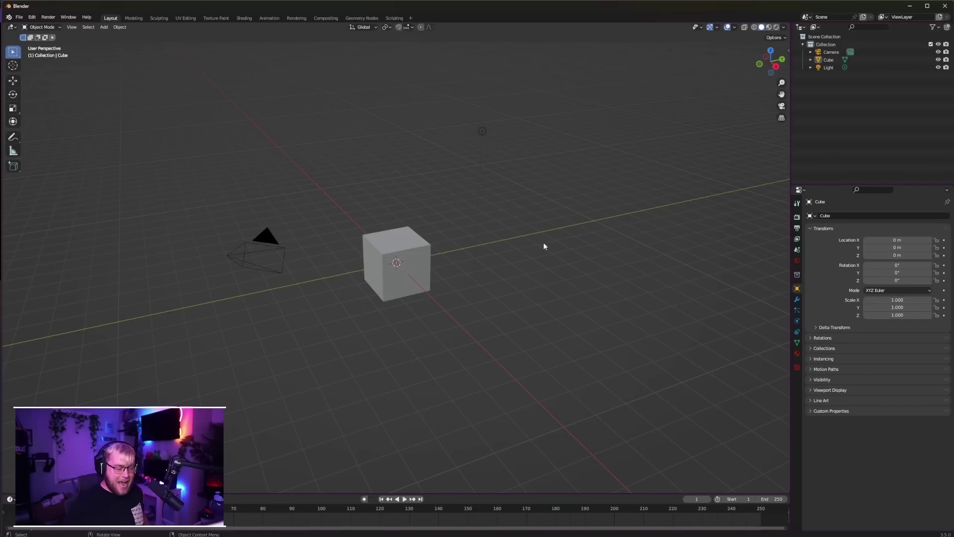
- Switch to RBXToolbox.pdf in the Edge browser and read the HDRI & Templates and Import From Roblox pages
key(alt+Tab)
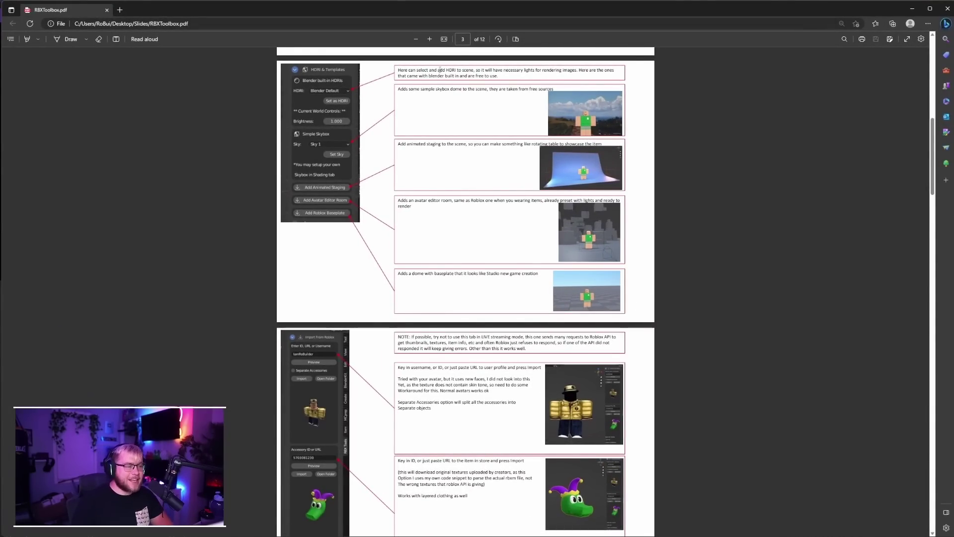
drag(439, 69, 579, 72)
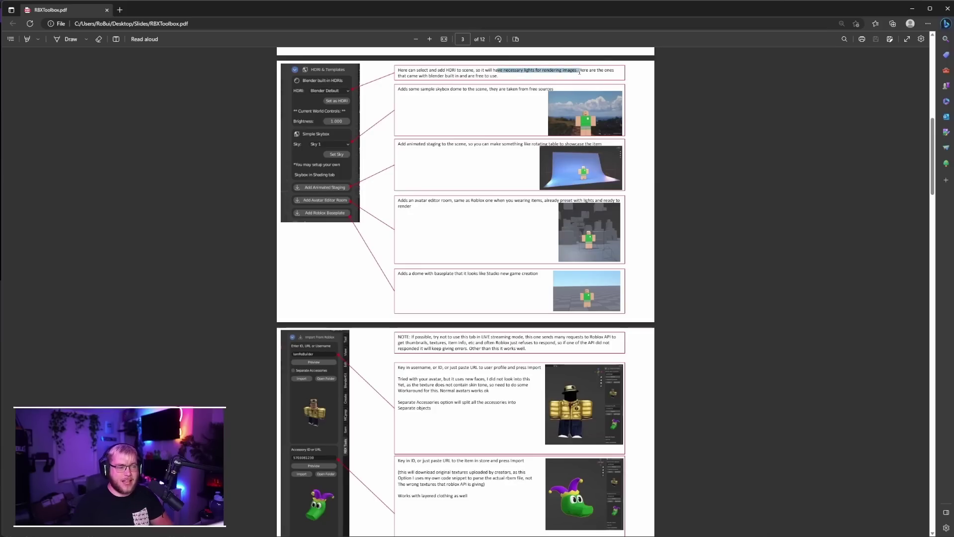
click(704, 79)
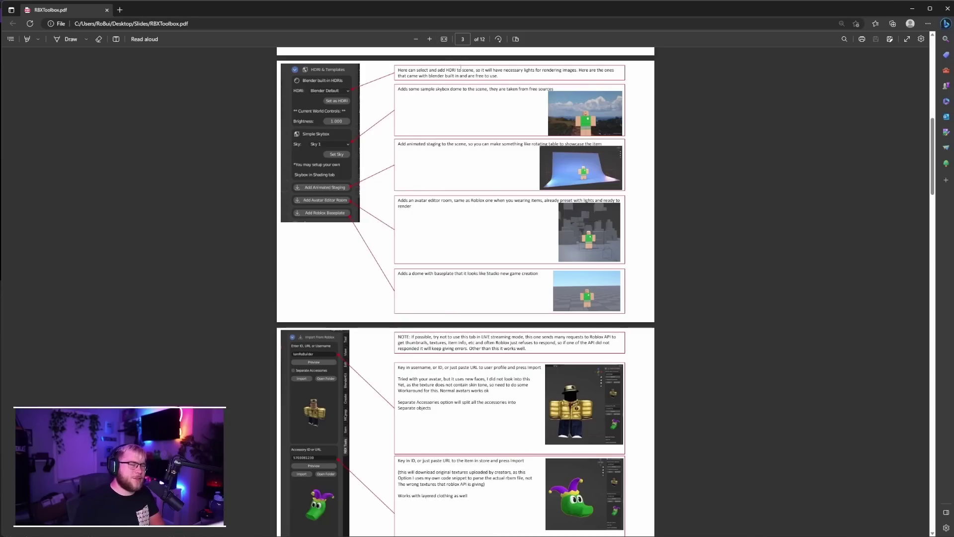
scroll(462, 67, down, 5)
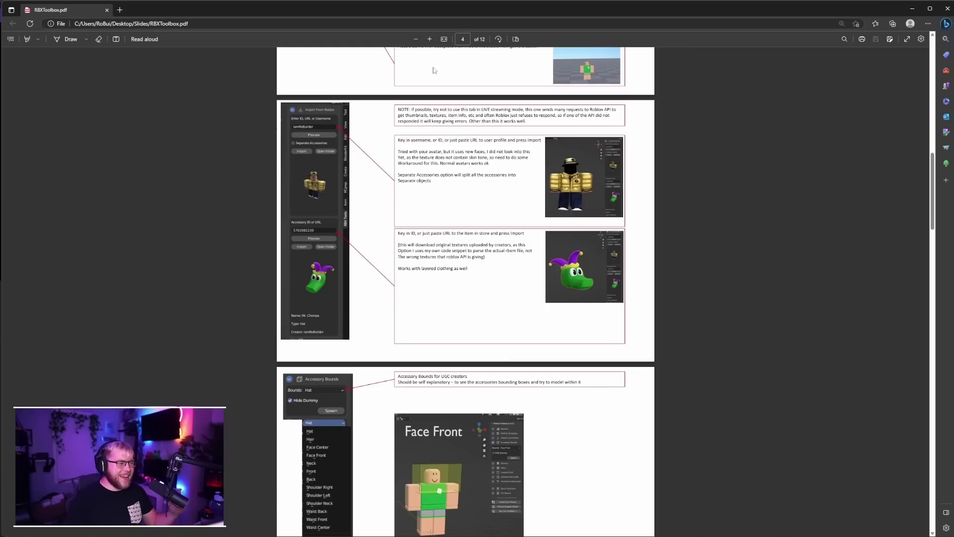
scroll(559, 139, down, 2)
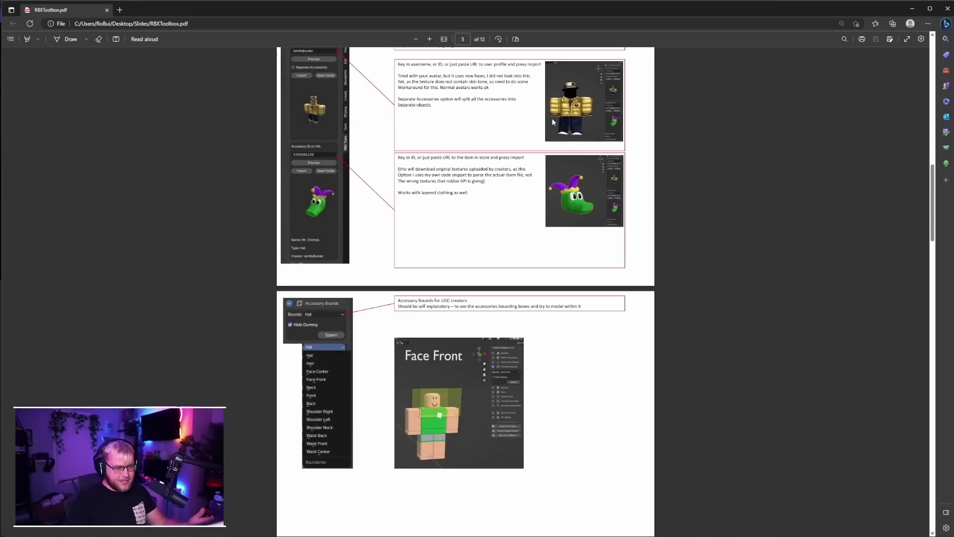
scroll(591, 229, up, 3)
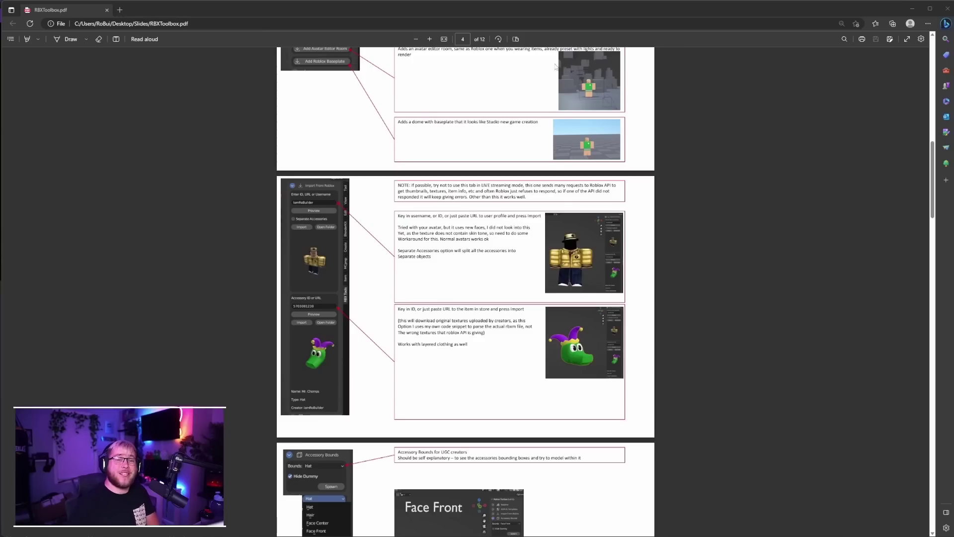
- Read the Accessory Bounds page and the Dummy page on spawning, rigging and modifying characters
scroll(593, 153, down, 8)
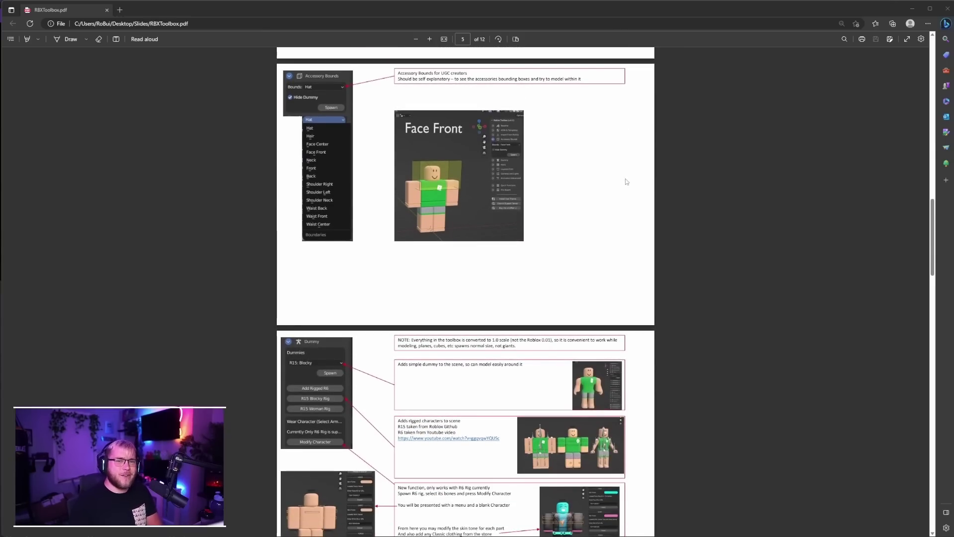
scroll(442, 170, up, 2)
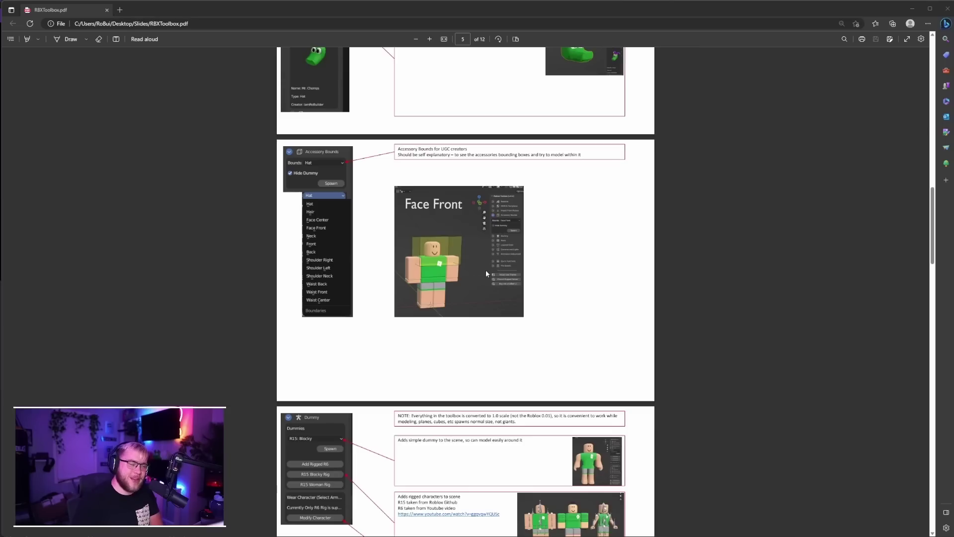
scroll(551, 259, down, 1)
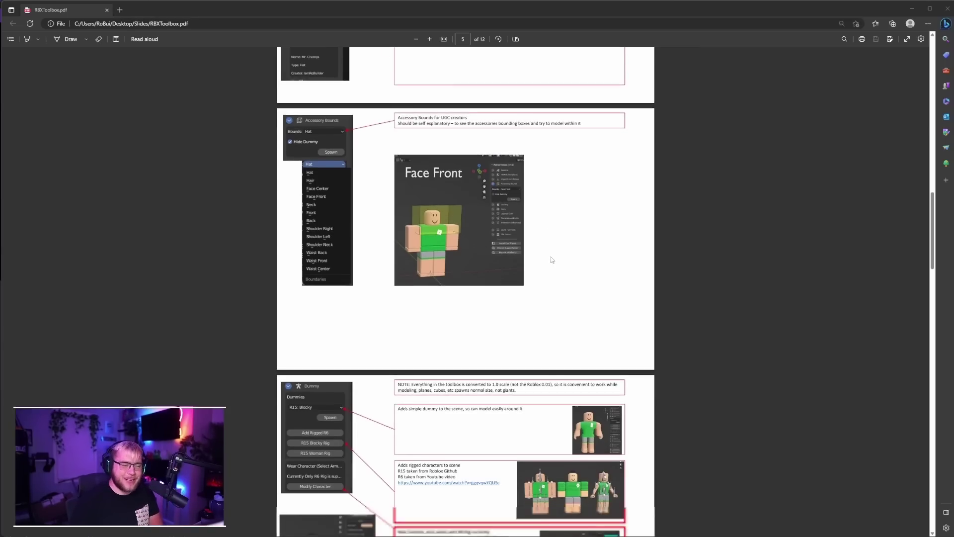
scroll(552, 260, down, 1)
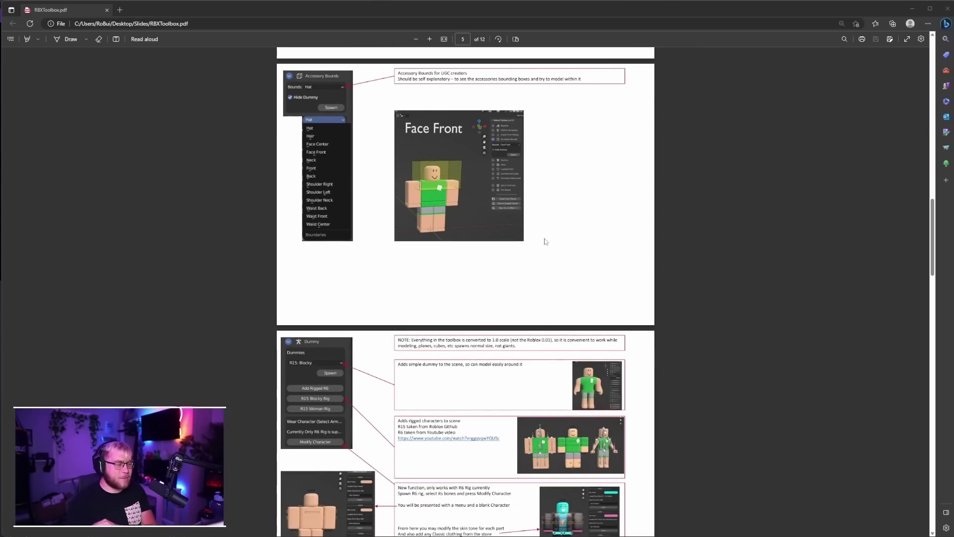
scroll(540, 244, down, 5)
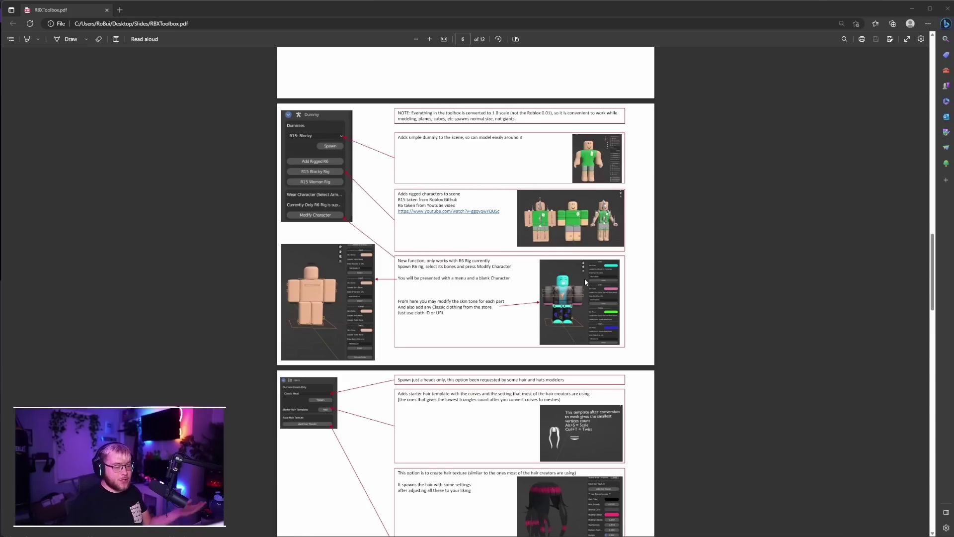
scroll(308, 291, down, 2)
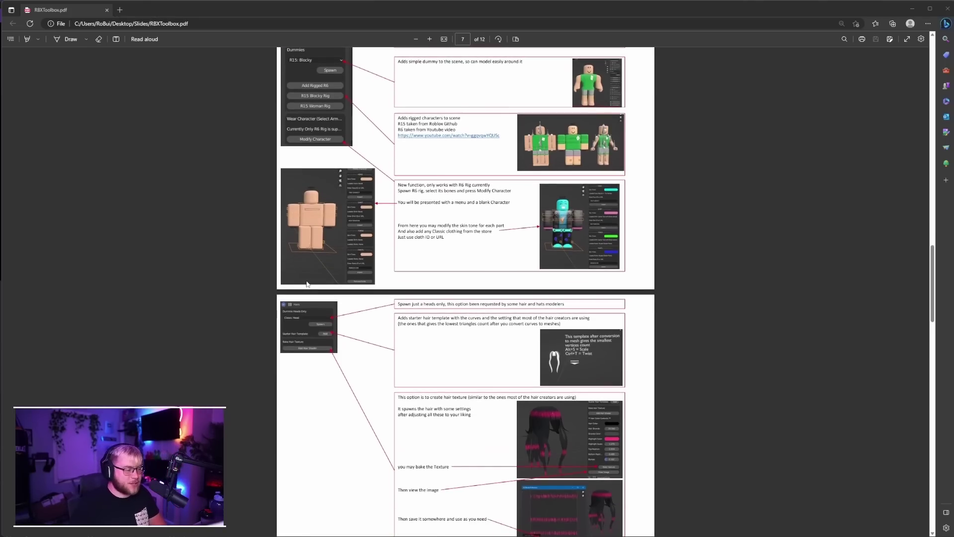
- Read the hair page's notes on head-only dummies, the starter hair template and hair texture creation
scroll(353, 217, down, 4)
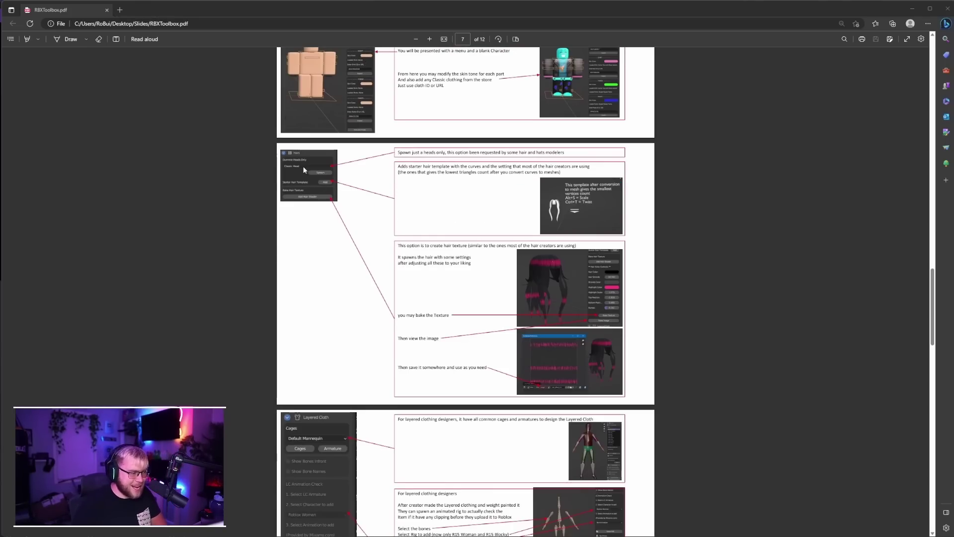
drag(397, 153, 447, 152)
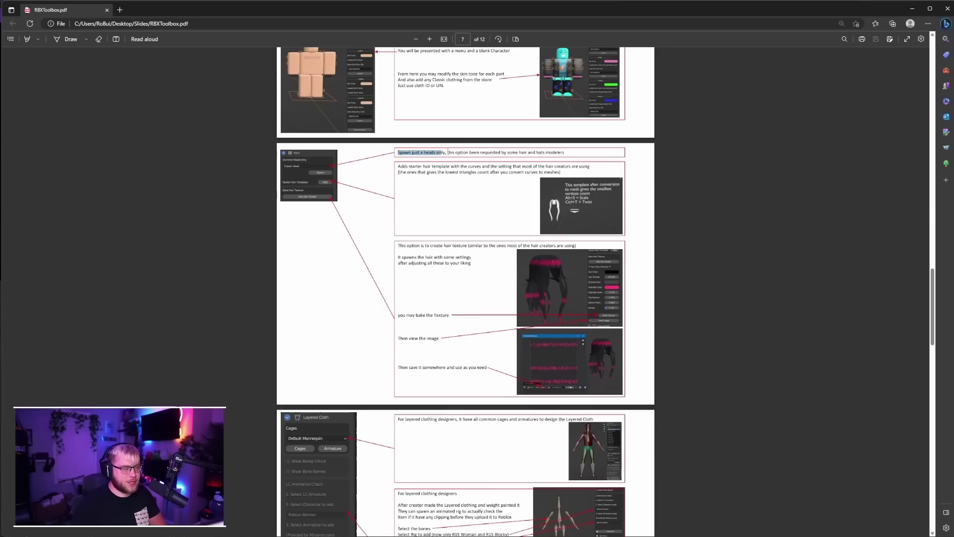
click(416, 153)
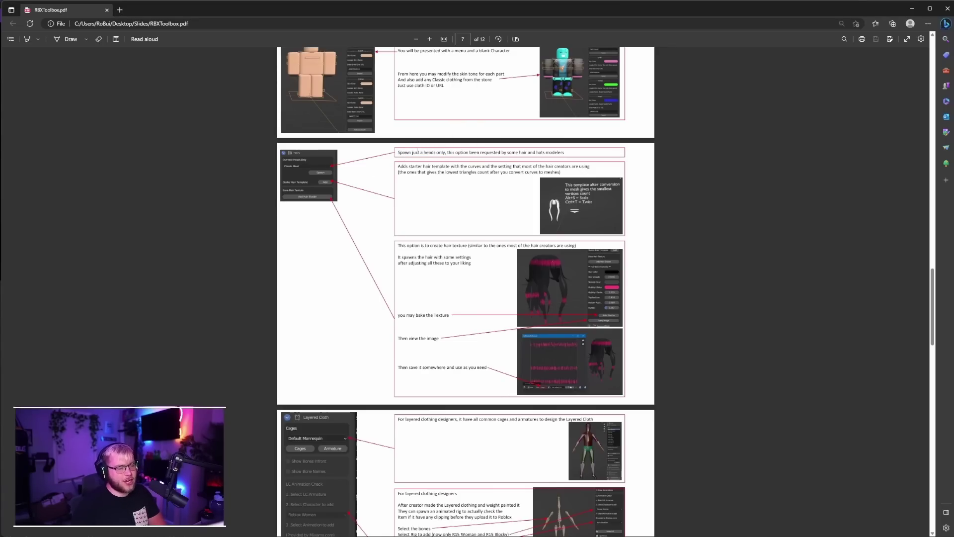
drag(449, 153, 574, 156)
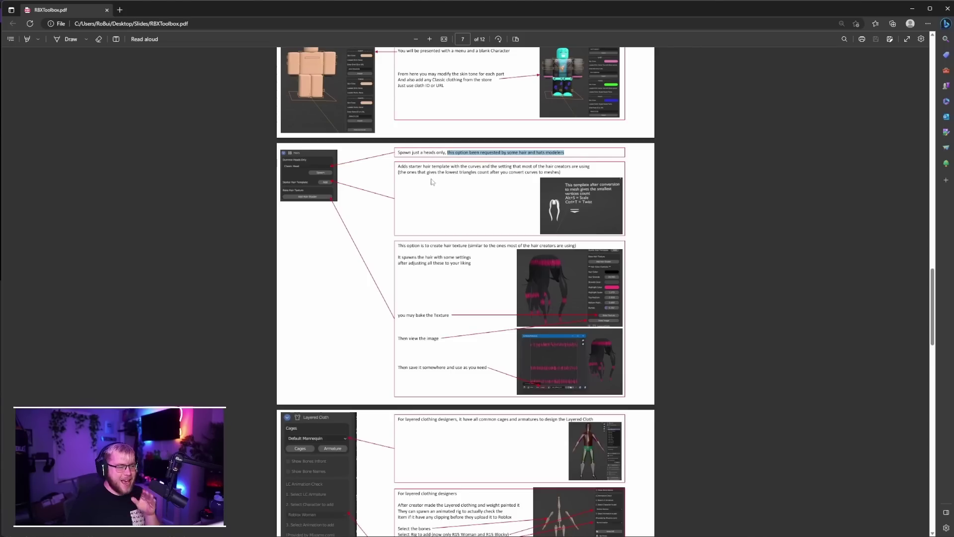
drag(430, 167, 564, 172)
click(507, 198)
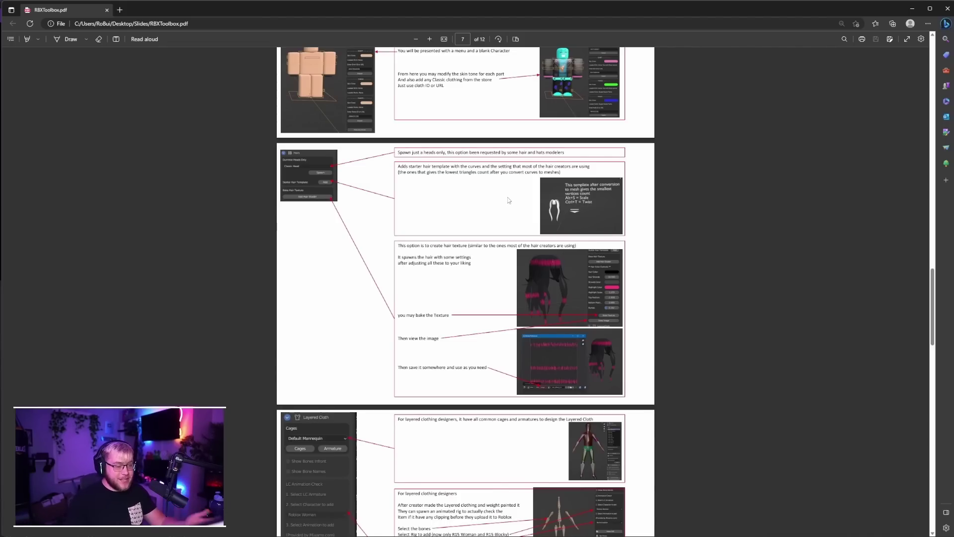
scroll(522, 256, down, 3)
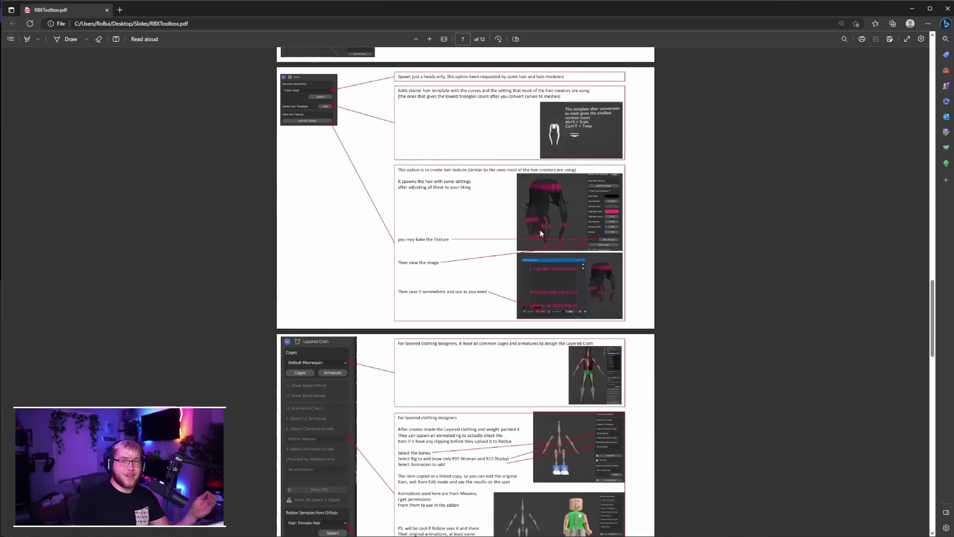
- Examine the Layered Cloth page's notes on cages, armatures and checking clothing with an animated rig
scroll(535, 225, down, 3)
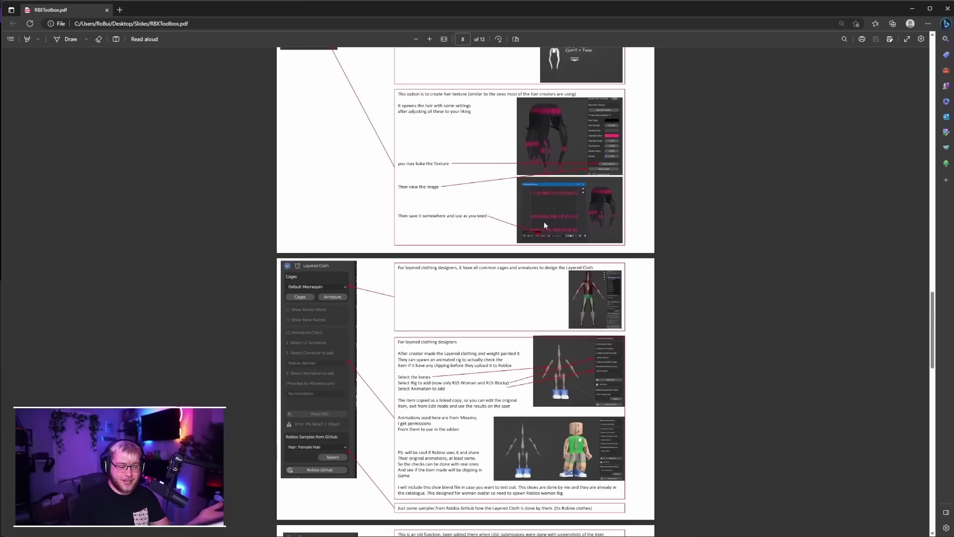
scroll(544, 221, down, 6)
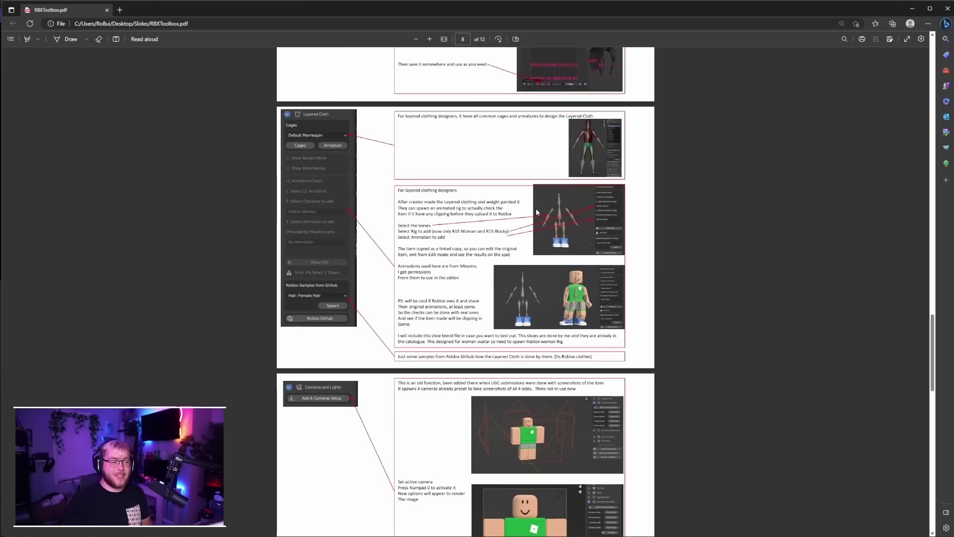
triple_click(401, 190)
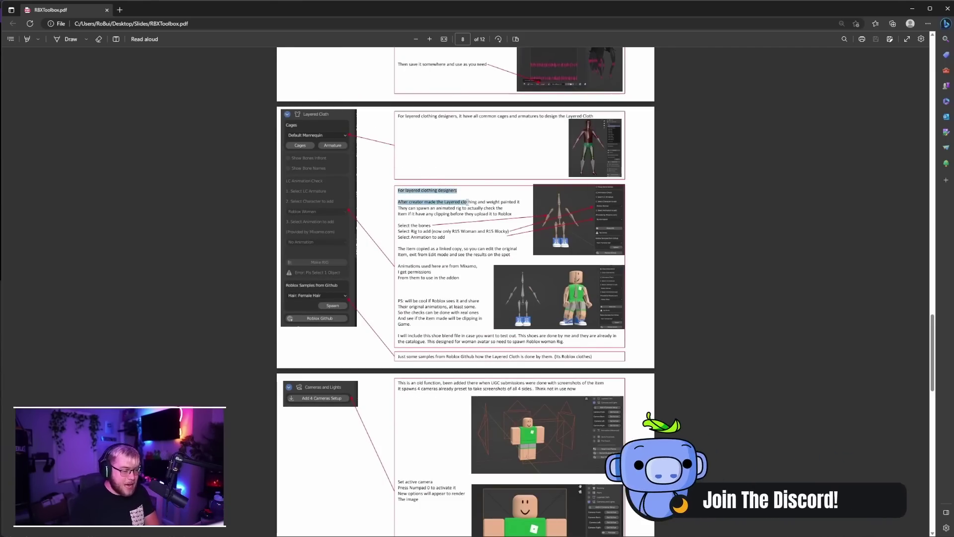
click(386, 239)
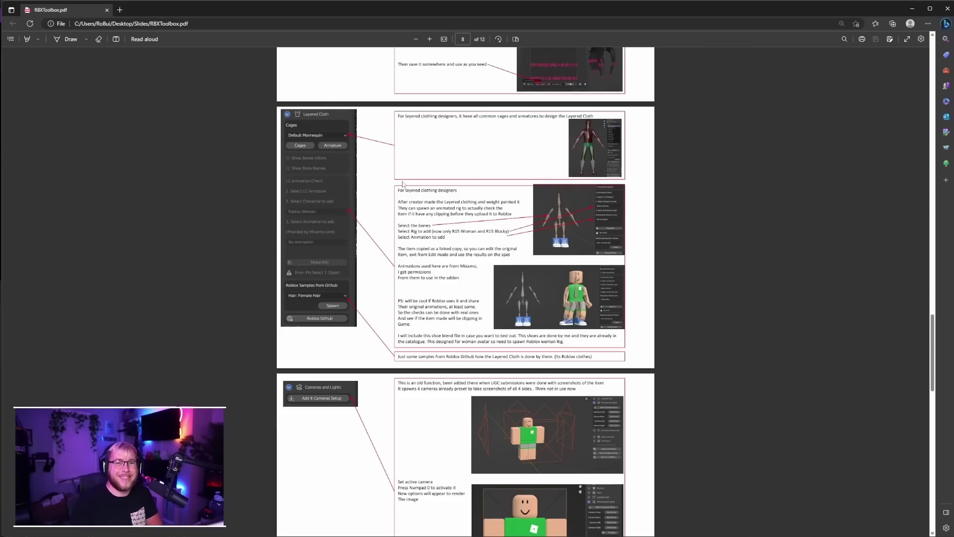
- Read the Cameras and Lights page's notes on the four-camera setup for UGC submission screenshots
scroll(402, 183, down, 5)
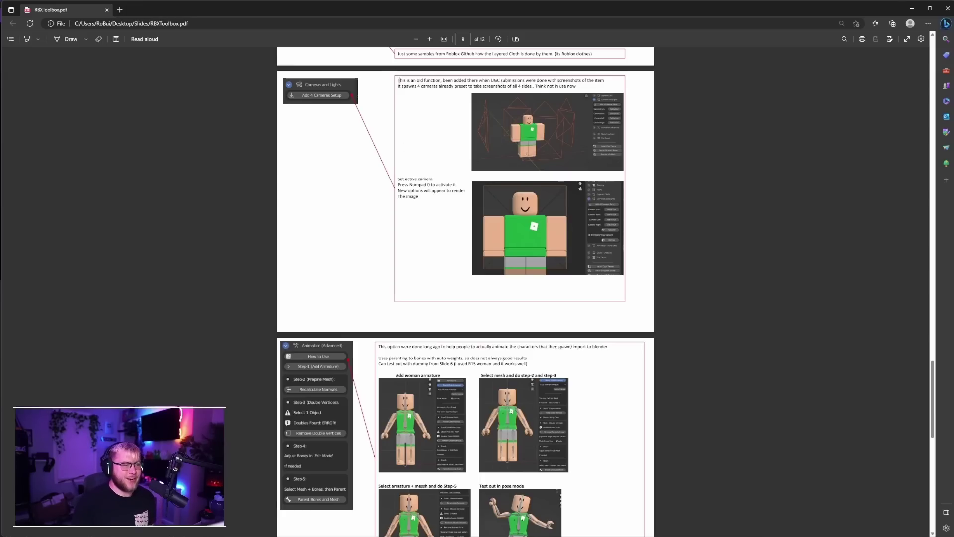
drag(398, 80, 445, 81)
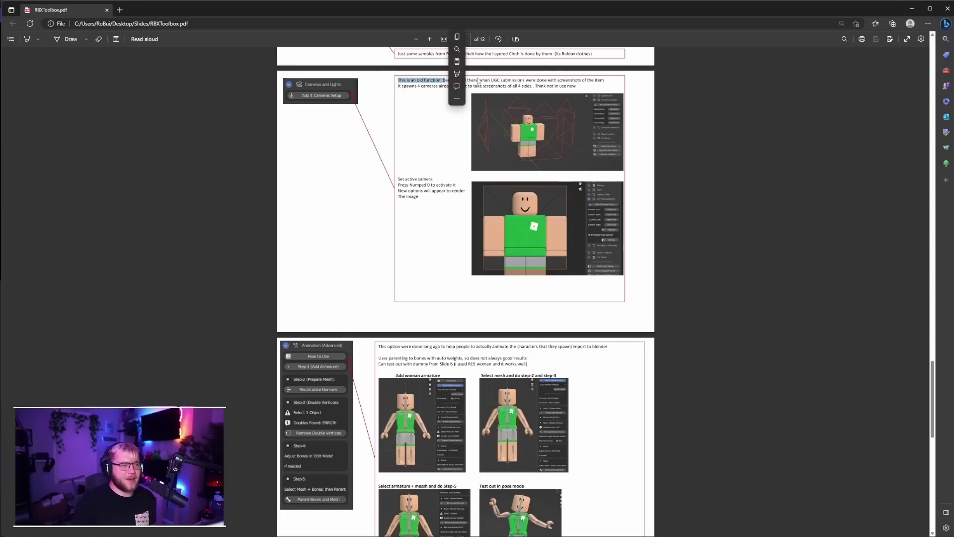
click(648, 90)
drag(544, 81, 596, 82)
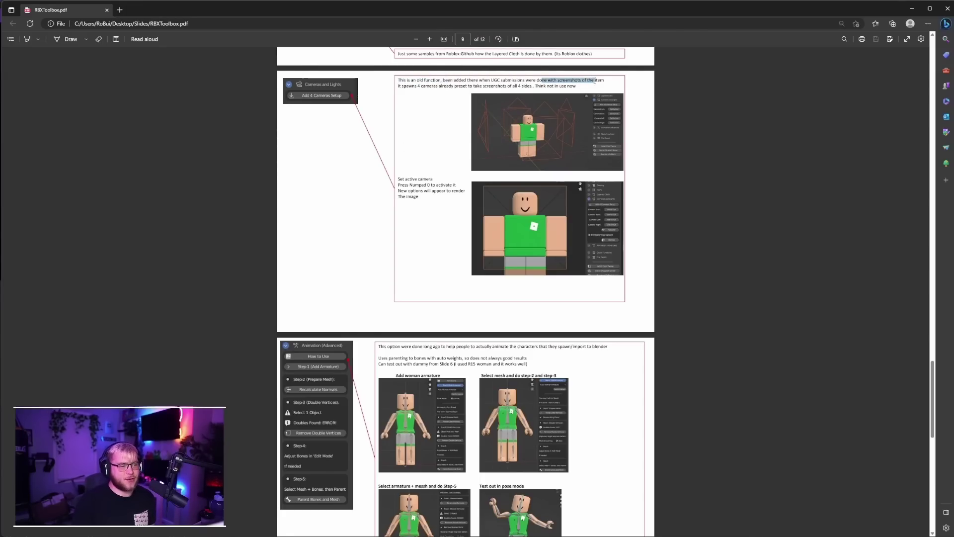
- Finish the Cameras and Lights notes and read the Animation (Advanced) page on parenting character meshes to bones
drag(398, 85, 554, 87)
click(448, 117)
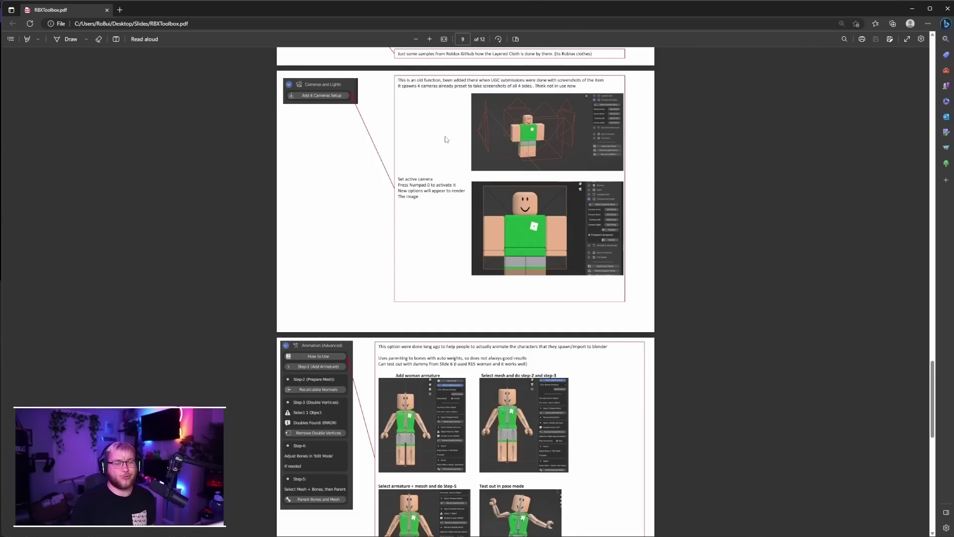
scroll(531, 146, down, 3)
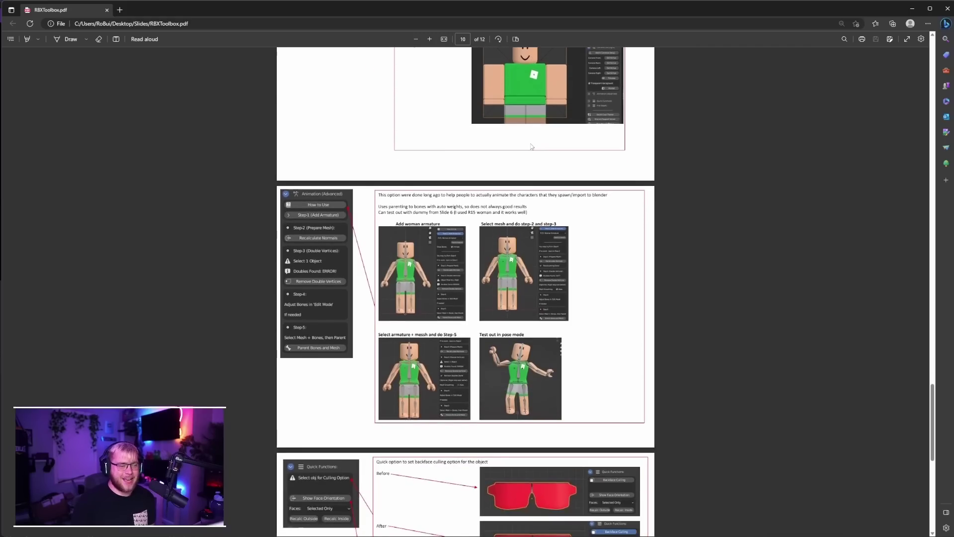
scroll(498, 128, down, 2)
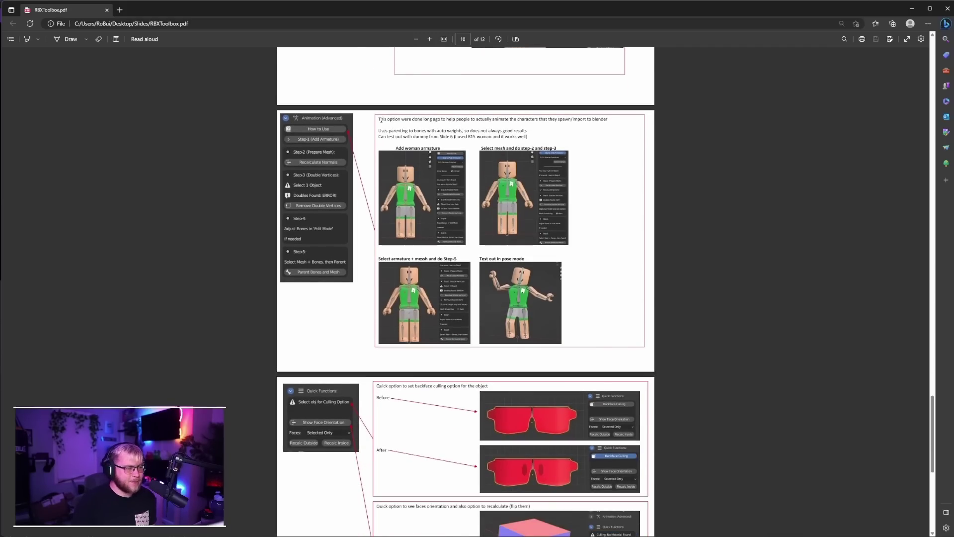
drag(435, 119, 571, 139)
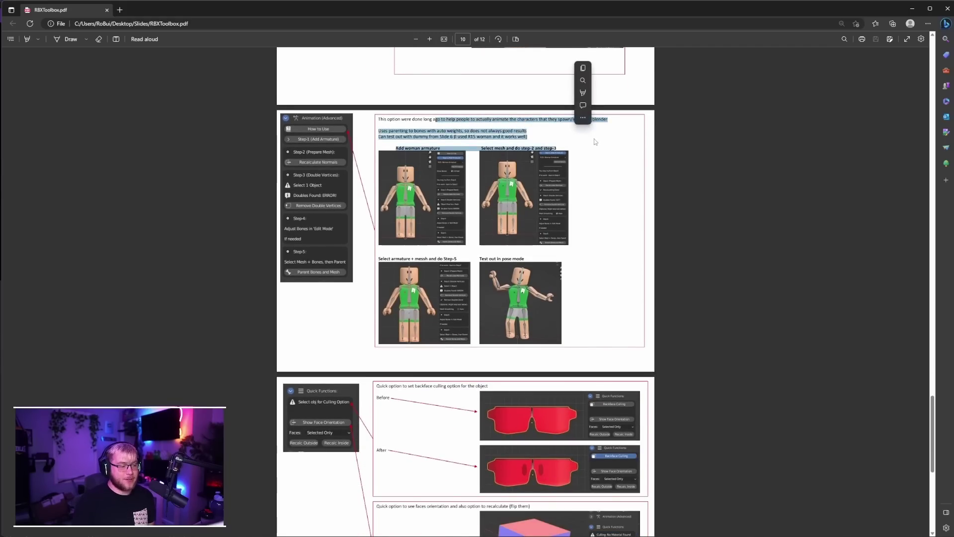
click(569, 184)
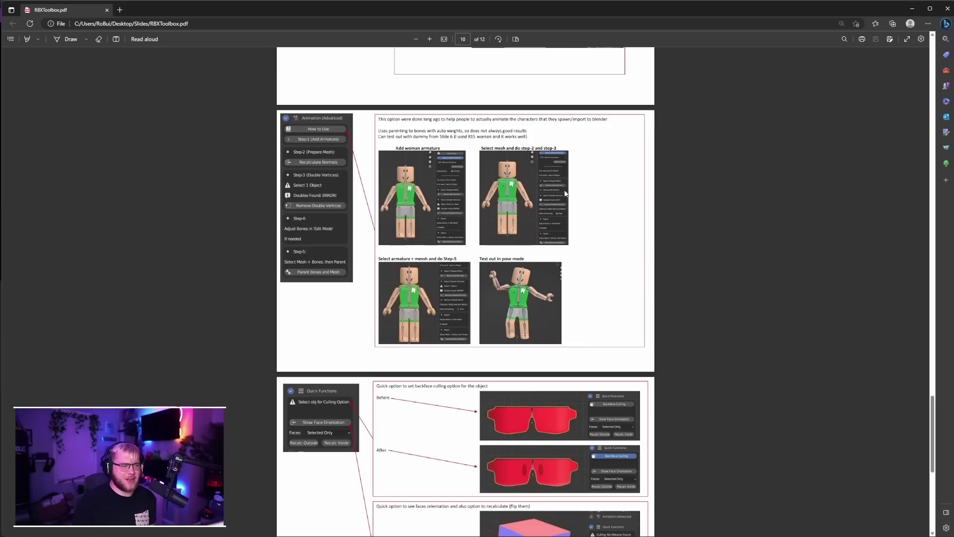
- Read the Quick Functions page on backface culling and face orientation, and the File Export page on UGC accessory and layered clothing export
scroll(563, 185, down, 3)
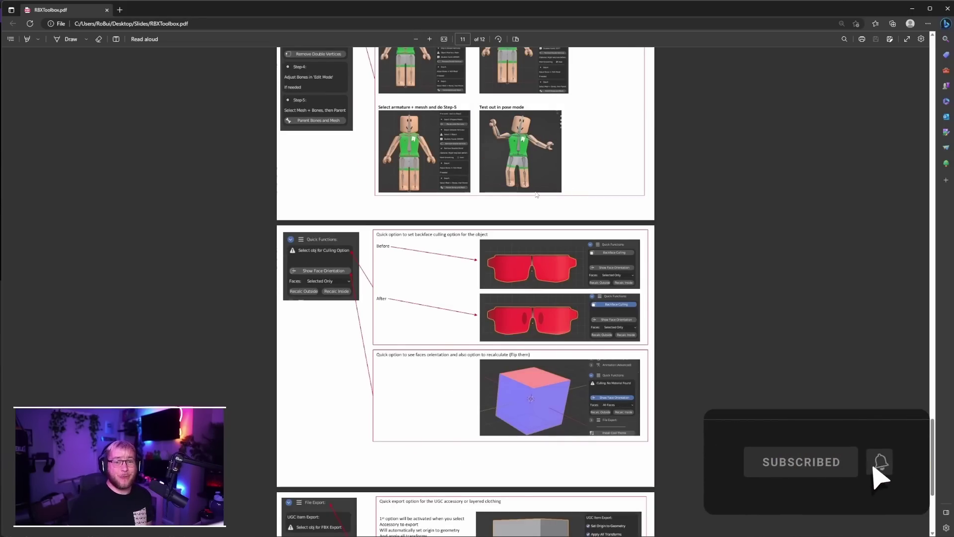
scroll(432, 231, down, 2)
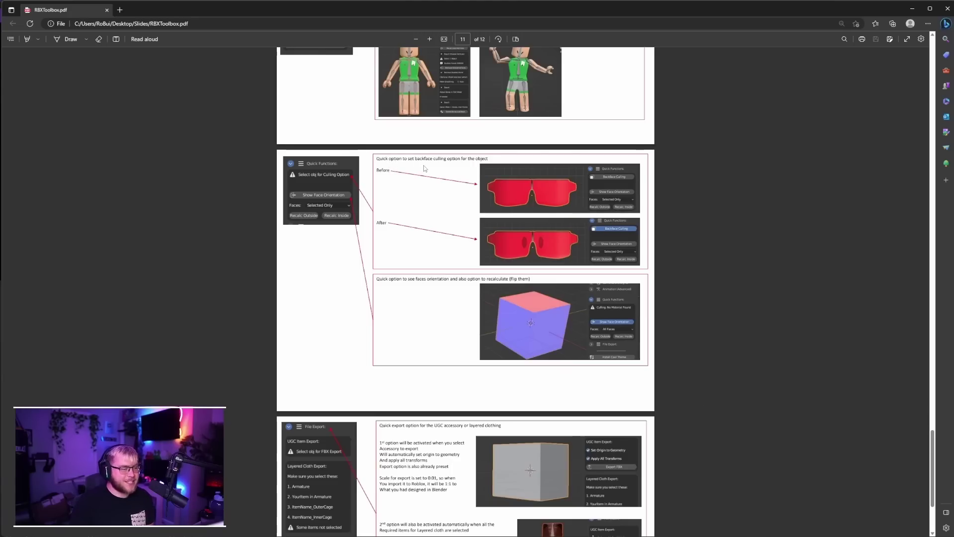
drag(412, 159, 488, 159)
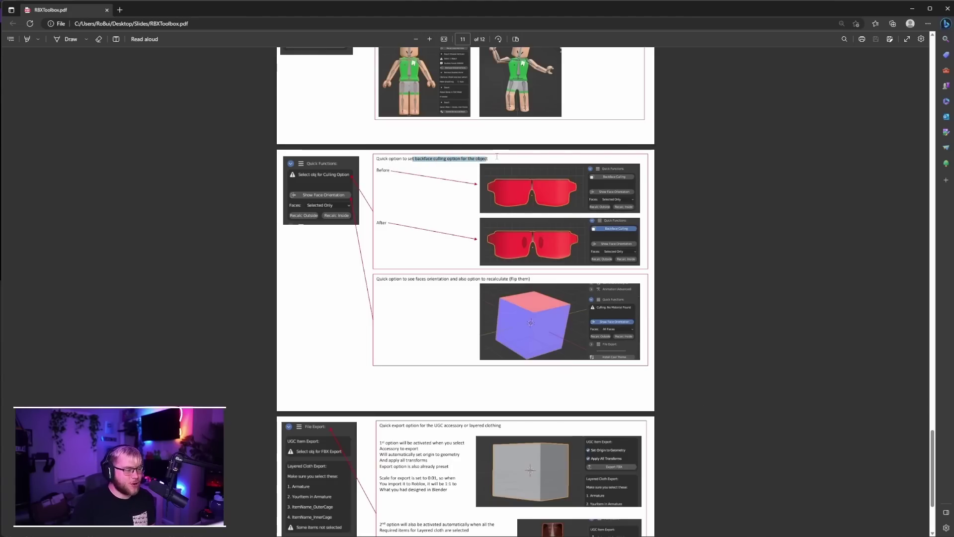
click(444, 179)
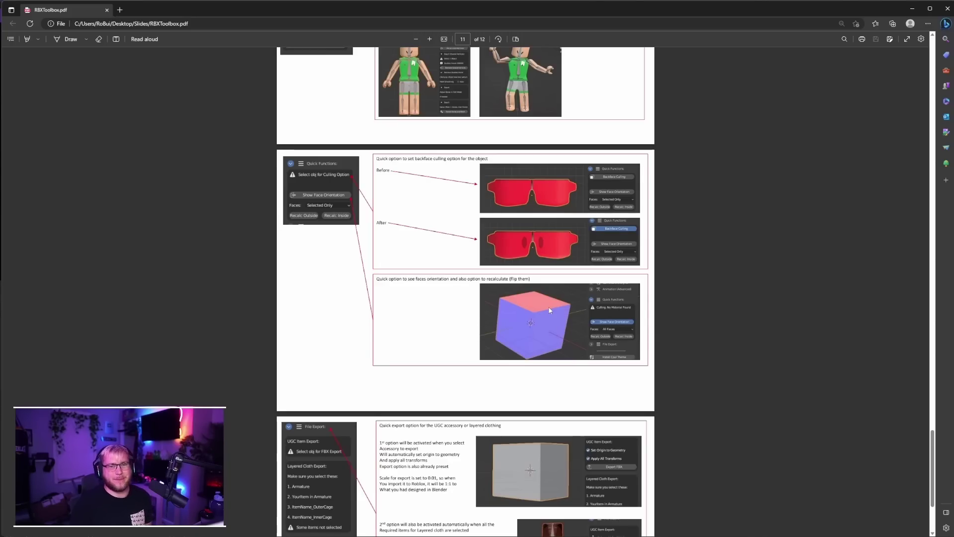
scroll(612, 318, down, 3)
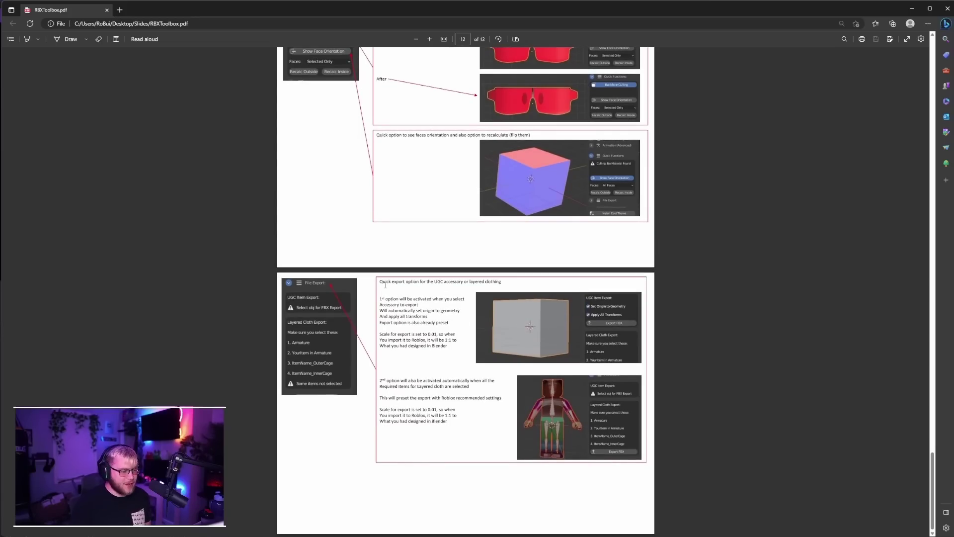
drag(385, 283, 467, 283)
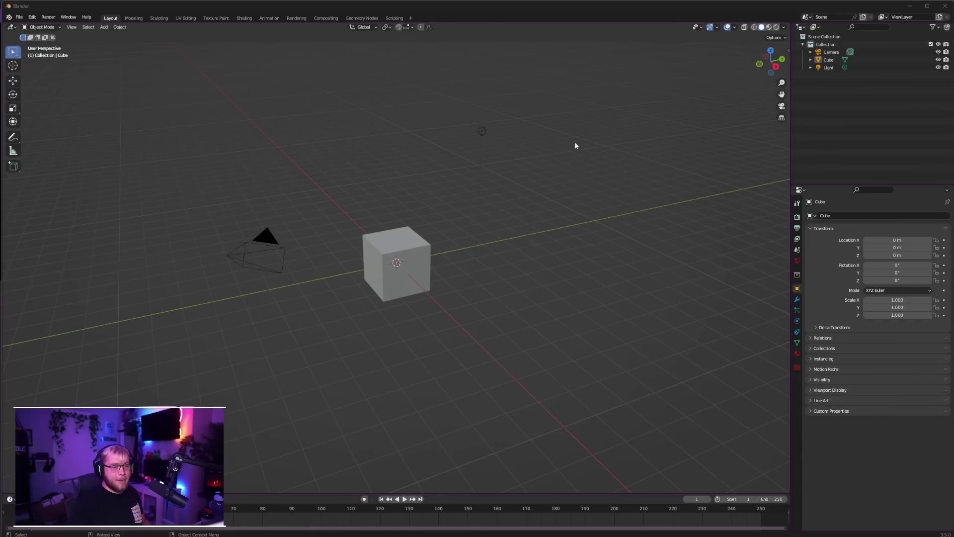
- In Blender, delete all default scene objects and show the HDRI & Templates options of the Roblox Toolbox
key(a)
key(Delete)
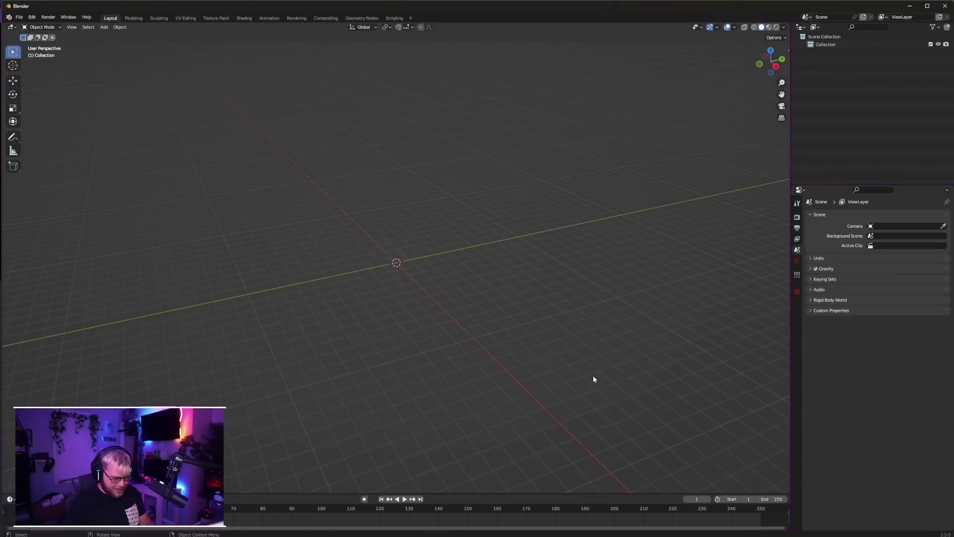
key(n)
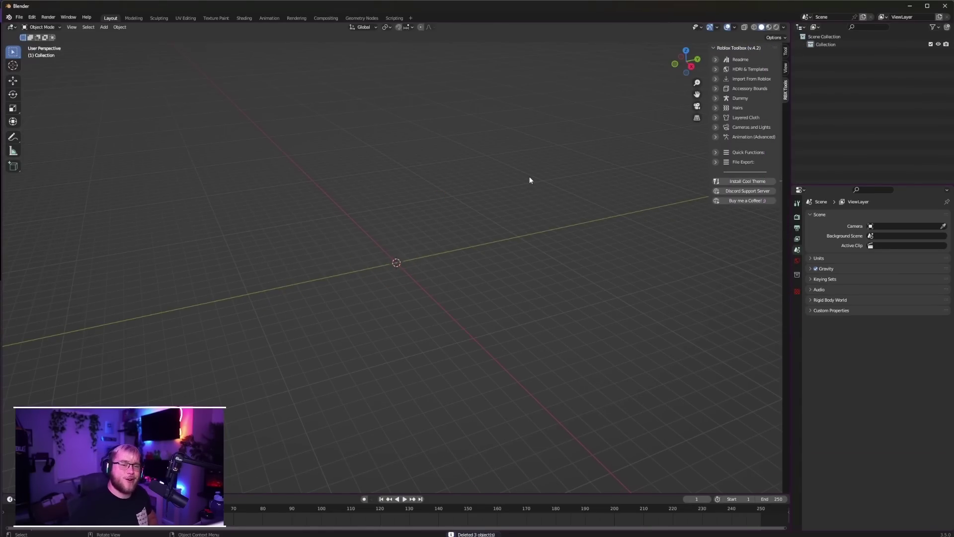
click(719, 69)
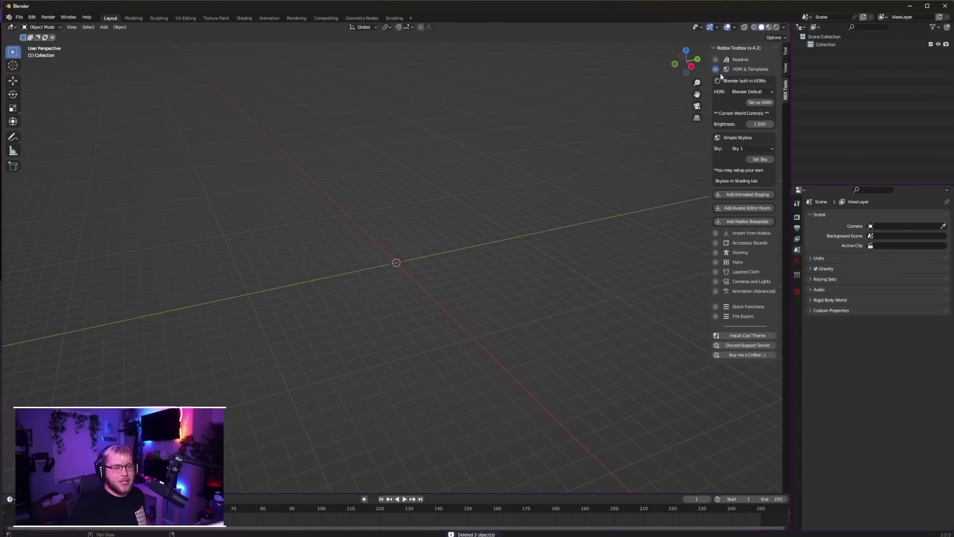
drag(570, 205, 540, 183)
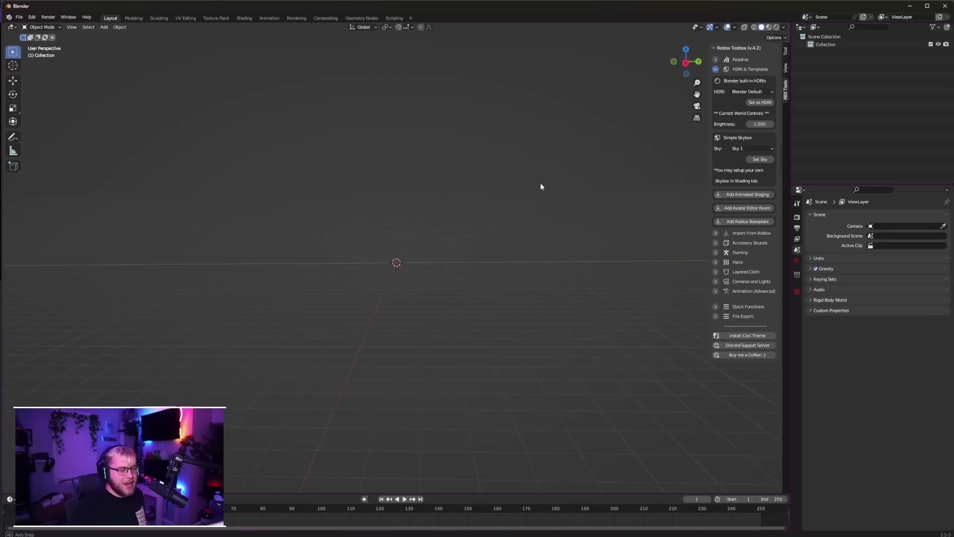
- Spawn an R6: Blocky dummy from the toolbox and inspect it from several angles with its materials shown
click(714, 253)
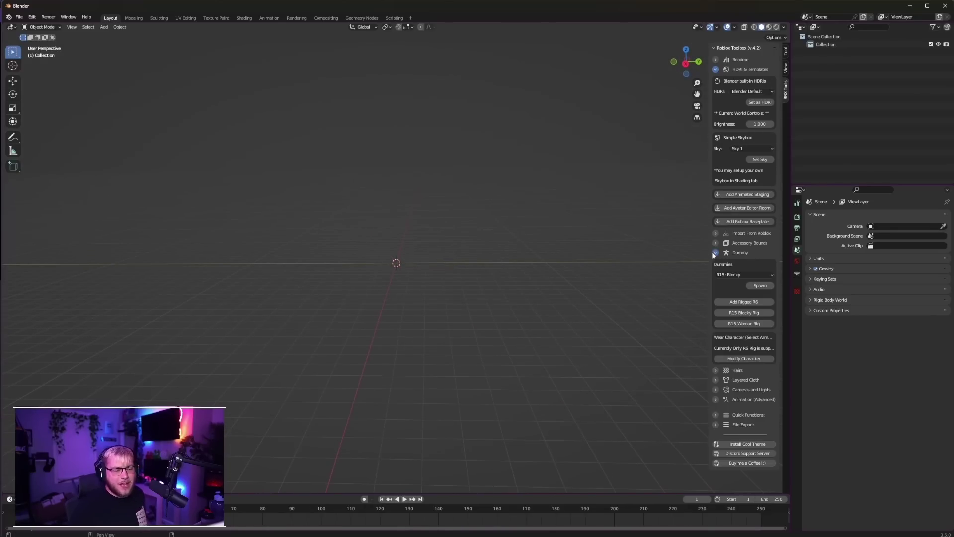
click(746, 274)
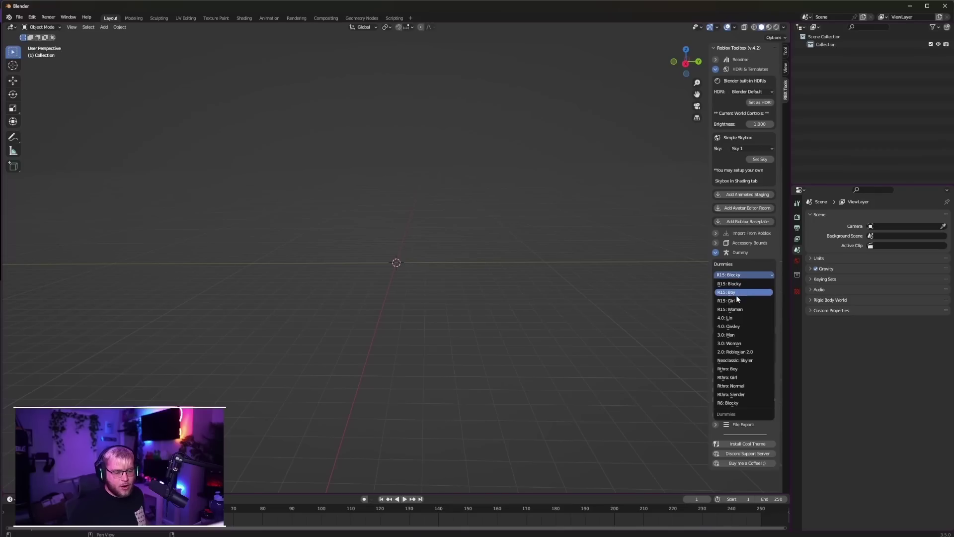
click(731, 402)
click(760, 286)
scroll(571, 216, up, 5)
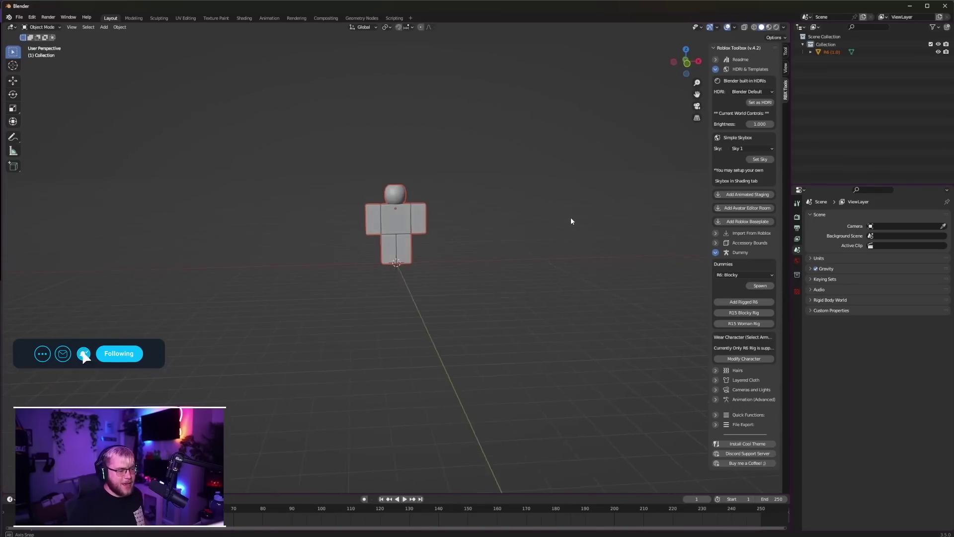
drag(539, 238, 479, 250)
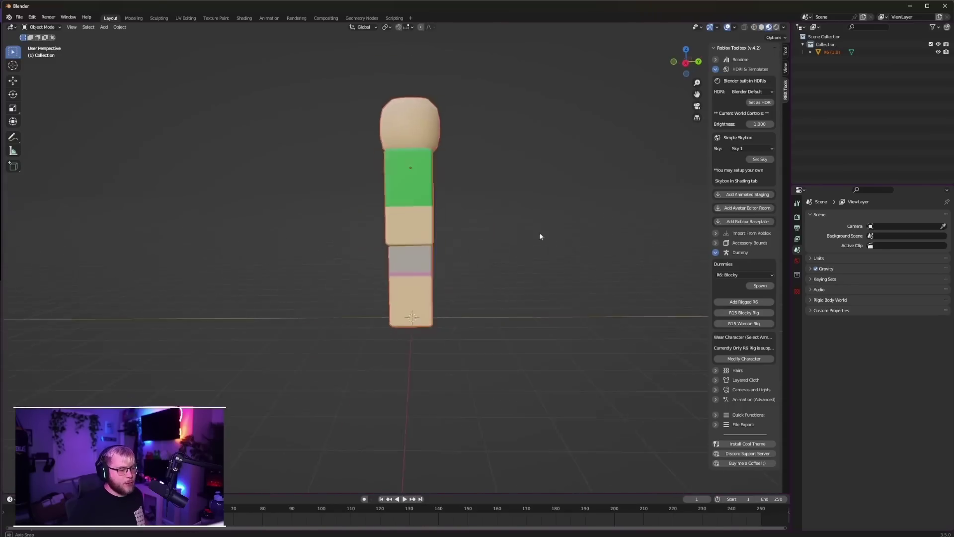
drag(540, 233, 507, 270)
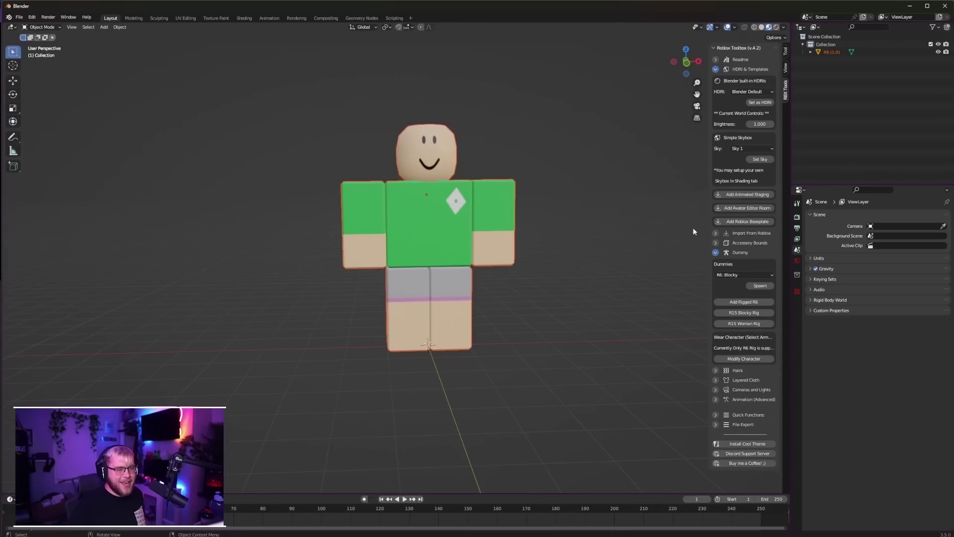
click(716, 252)
right_click(711, 253)
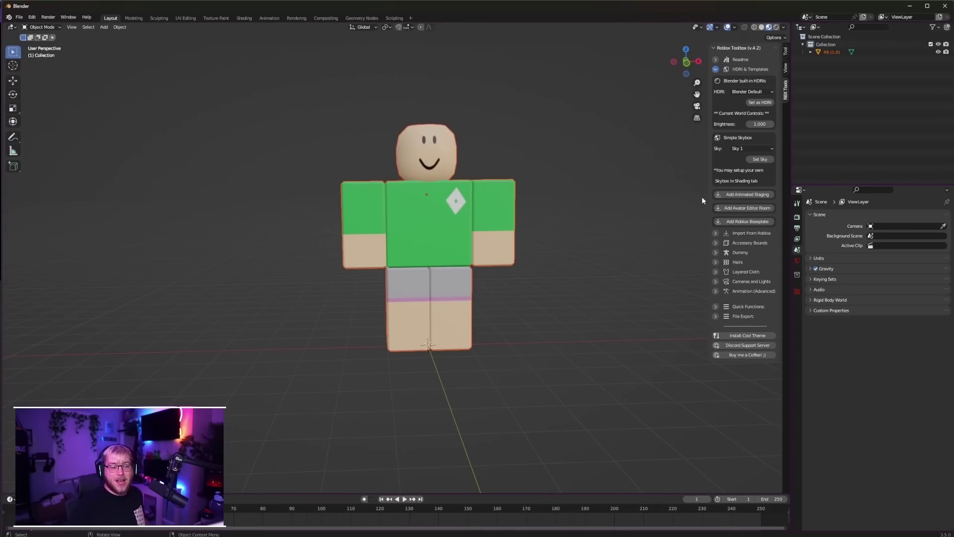
- Add the Avatar Editor Room around the dummy and view the scene through the room's camera
click(745, 210)
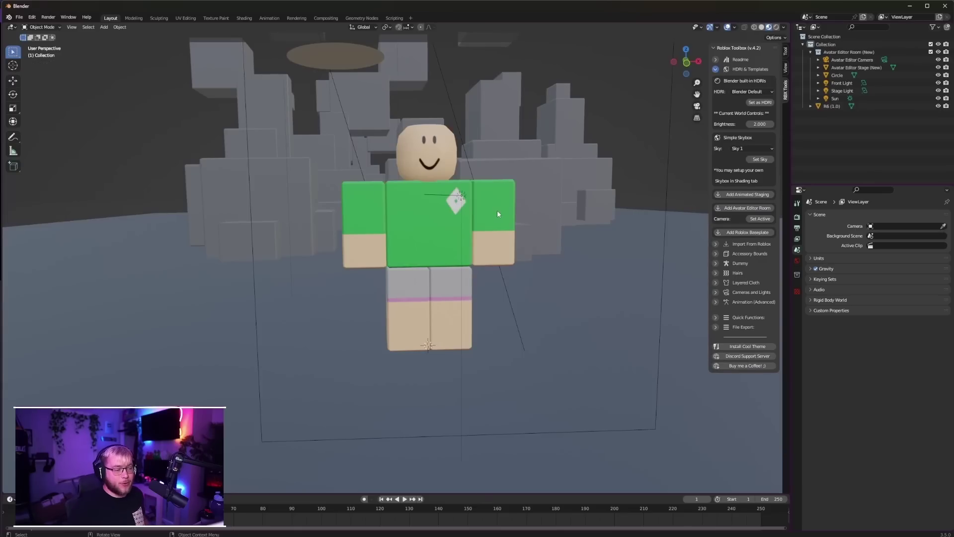
scroll(546, 208, down, 3)
drag(541, 210, 462, 210)
scroll(462, 212, down, 6)
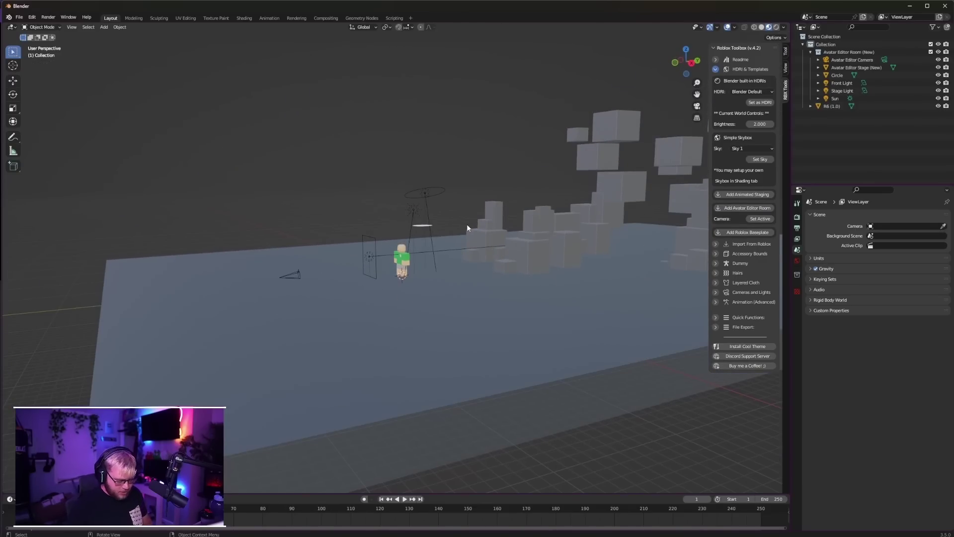
key(KP_0)
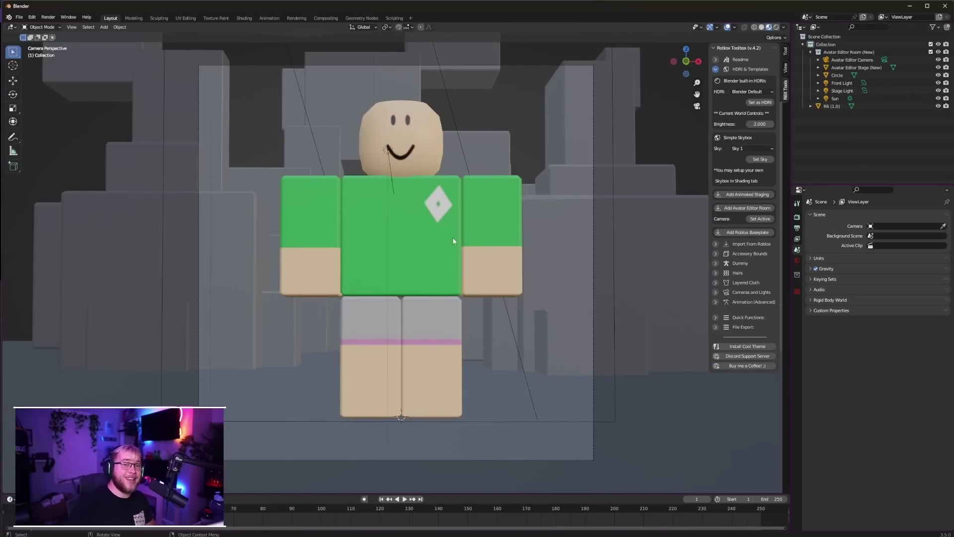
scroll(449, 243, down, 4)
drag(449, 243, 489, 251)
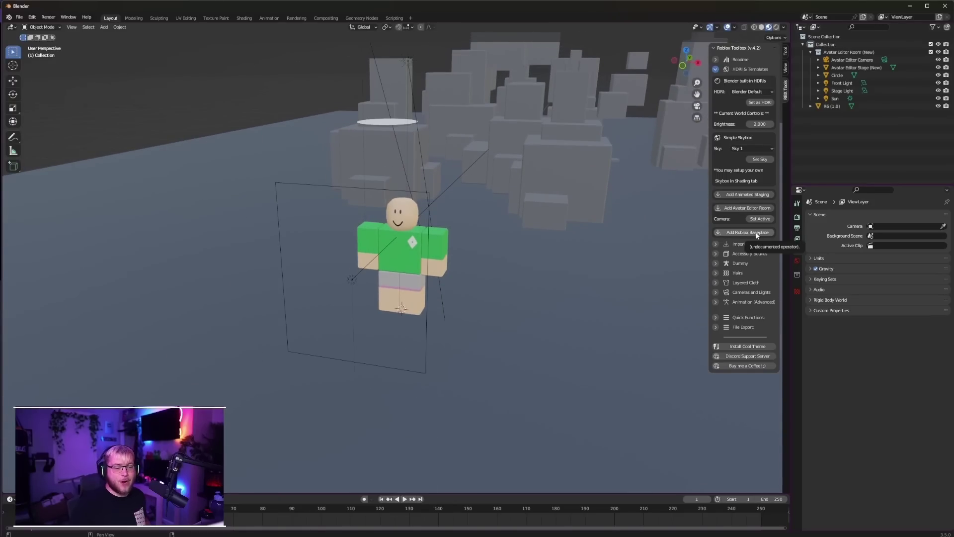
- Try the Roblox Baseplate together with the Avatar Editor Room, and undo both templates so only the dummy is left
click(757, 232)
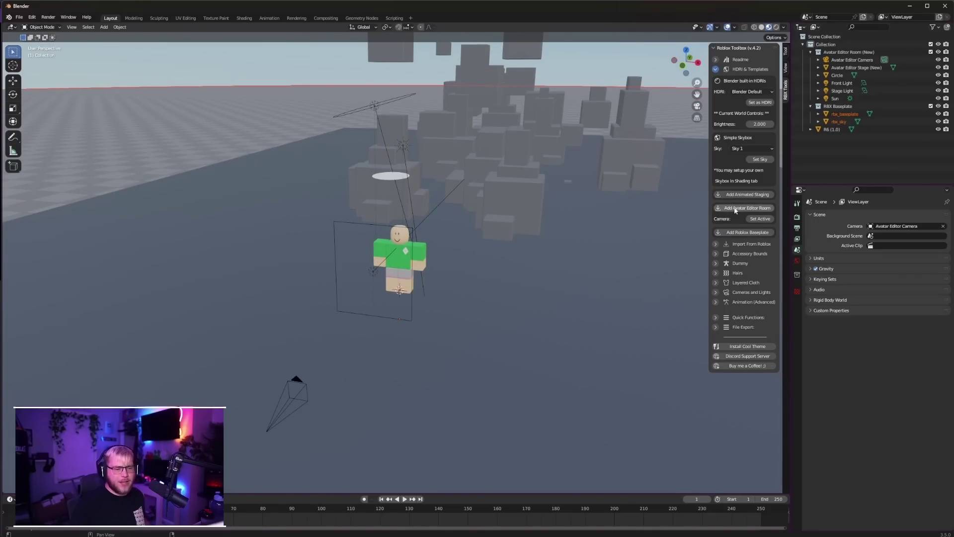
key(ctrl+z)
key(ctrl+z)
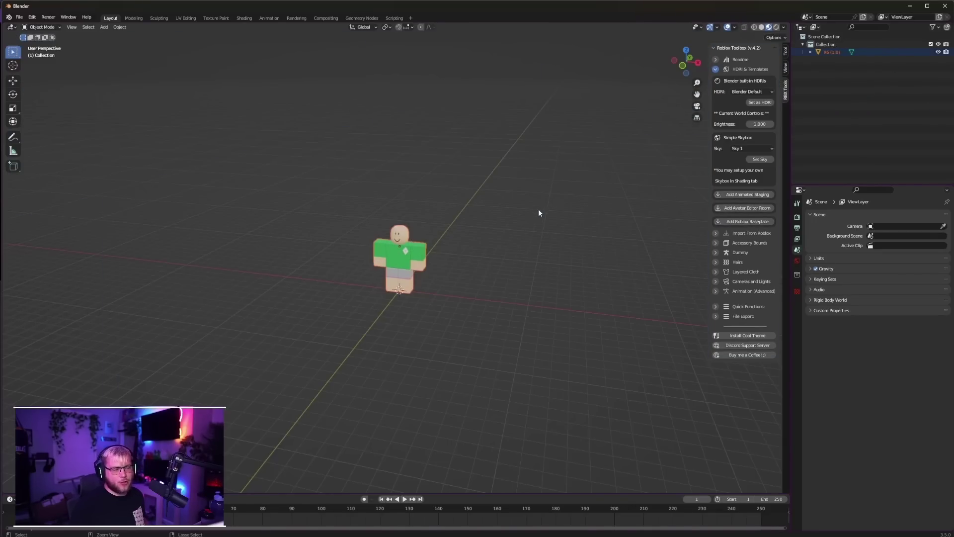
click(746, 208)
key(ctrl+z)
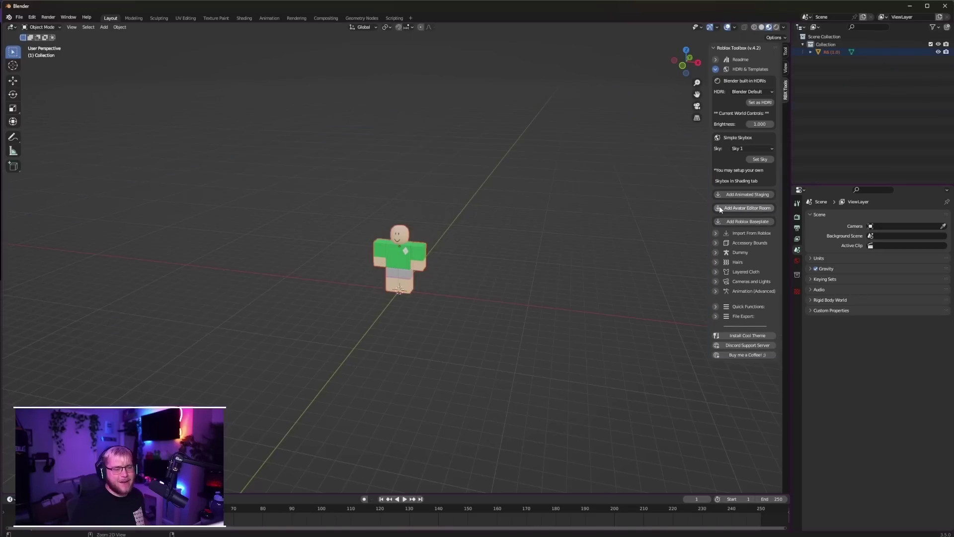
- Try the Animated Staging and the Roblox Baseplate around the dummy one after the other, undoing each
click(748, 195)
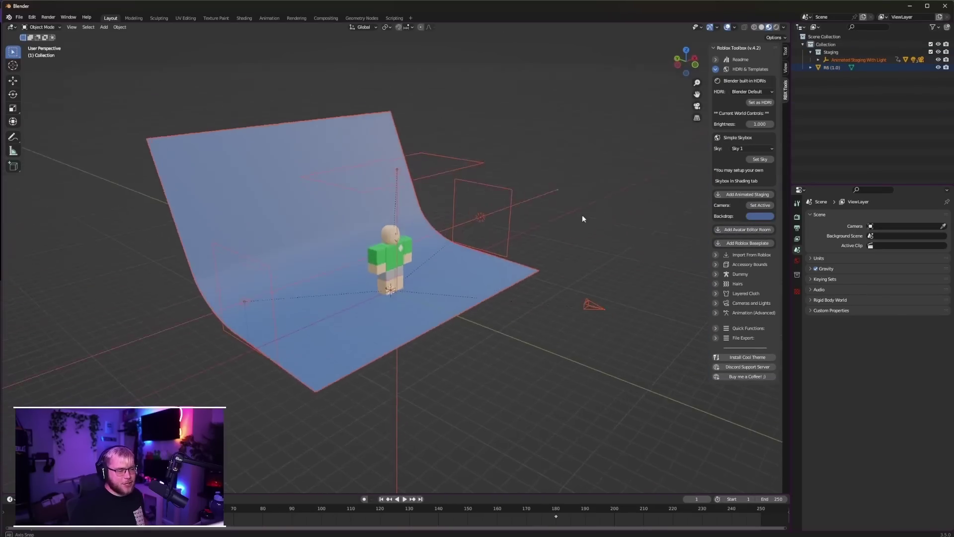
key(ctrl+z)
click(747, 221)
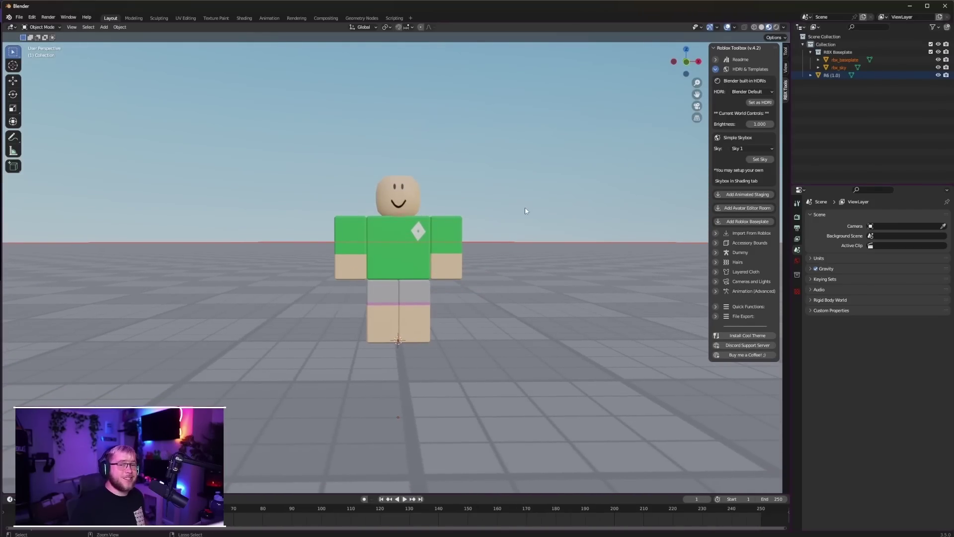
key(ctrl+z)
- Import a Roblox avatar by entering the account's username in Import From Roblox, with Separate Accessories enabled
click(715, 233)
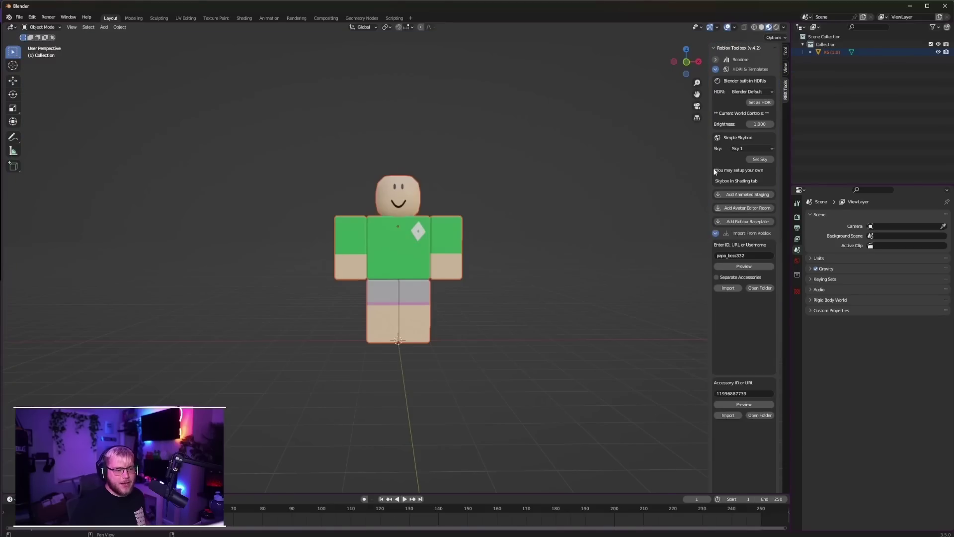
click(715, 70)
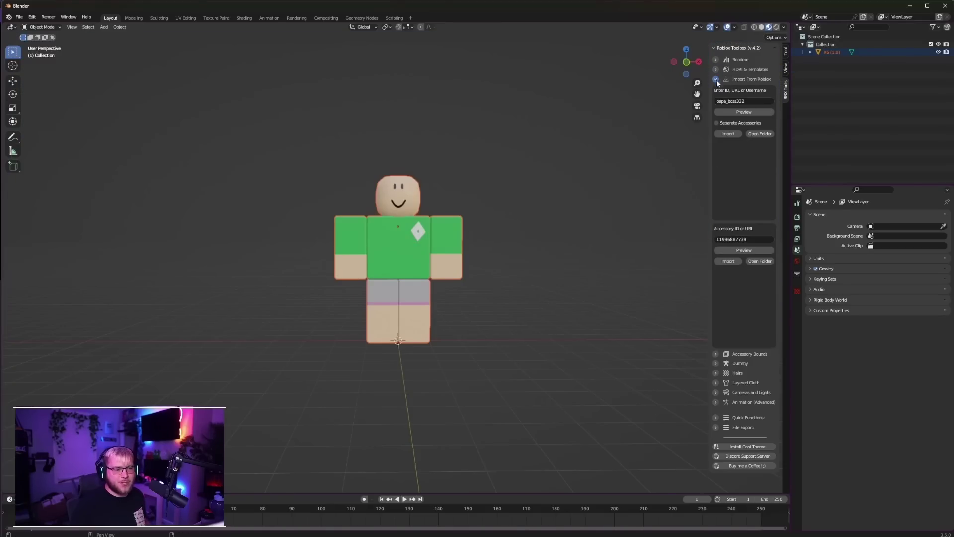
click(744, 100)
key(BackSpace)
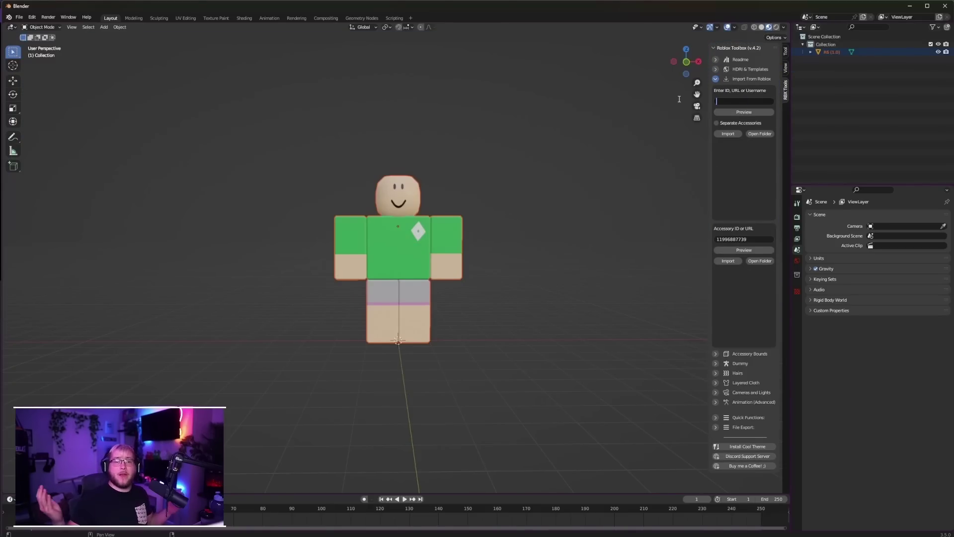
text(iamrobuilder)
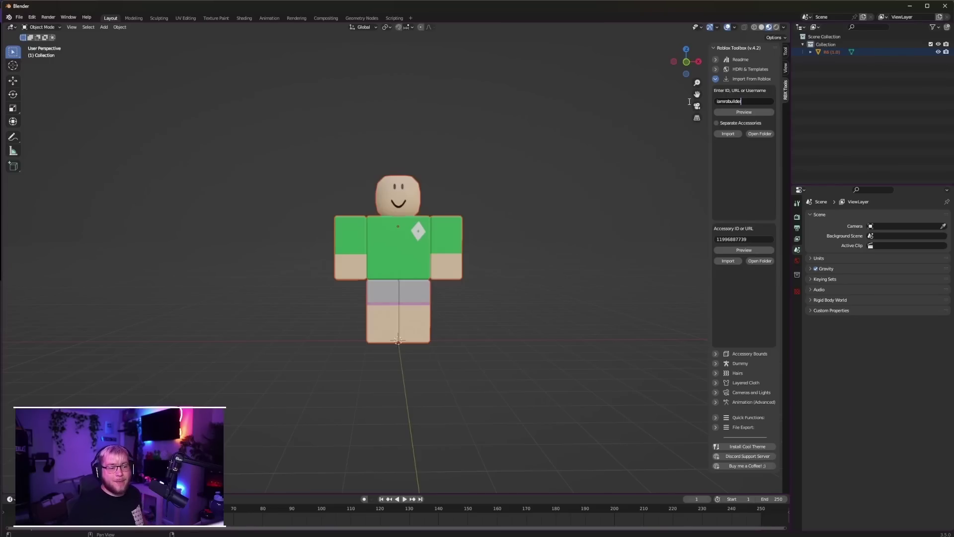
click(723, 123)
click(727, 135)
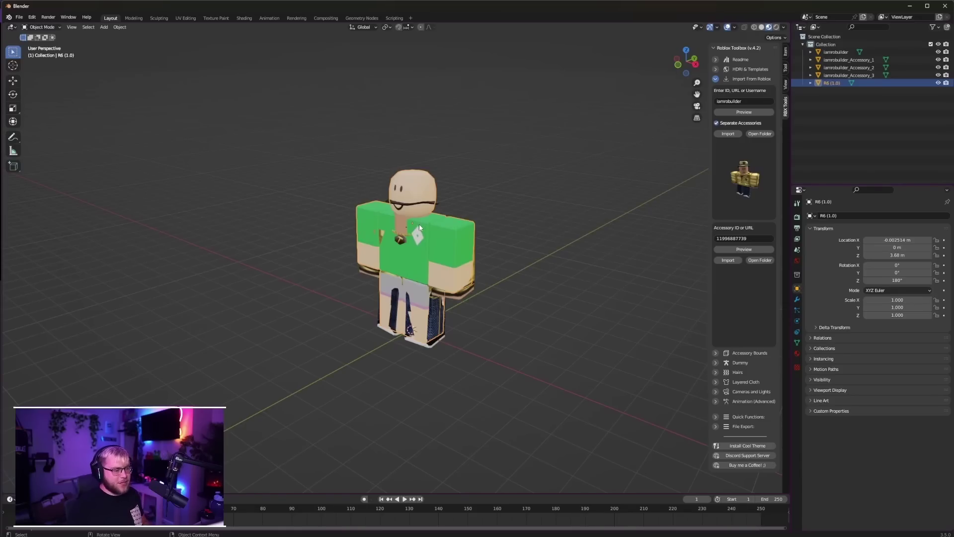
- Move the R6 dummy sideways along the X axis so it stands beside the imported avatar, and compare both figures
drag(419, 224, 399, 189)
click(399, 199)
click(18, 82)
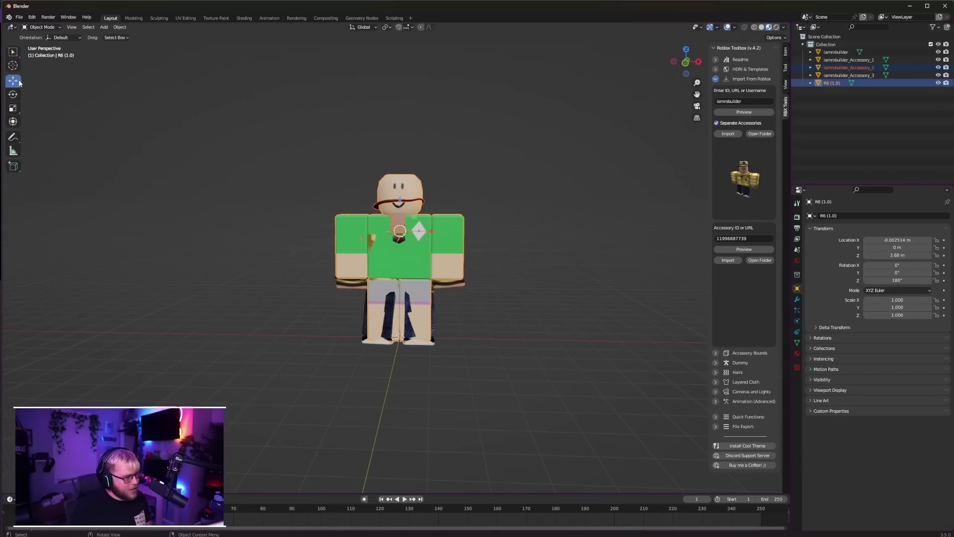
mouse_move(430, 231)
mouse_down()
mouse_move(291, 231)
mouse_move(269, 196)
mouse_move(430, 227)
mouse_up()
click(265, 194)
click(518, 279)
drag(517, 279, 528, 304)
scroll(528, 305, up, 2)
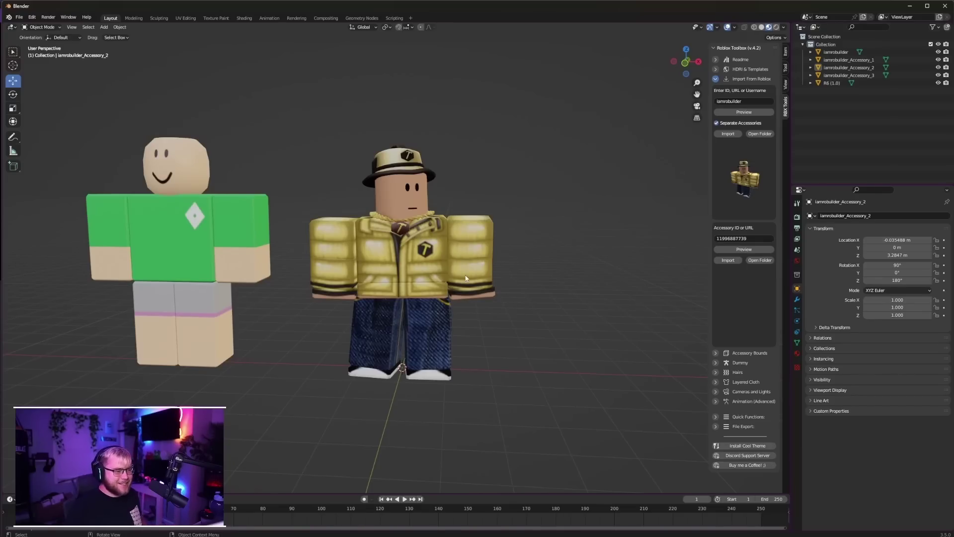
drag(489, 288, 570, 239)
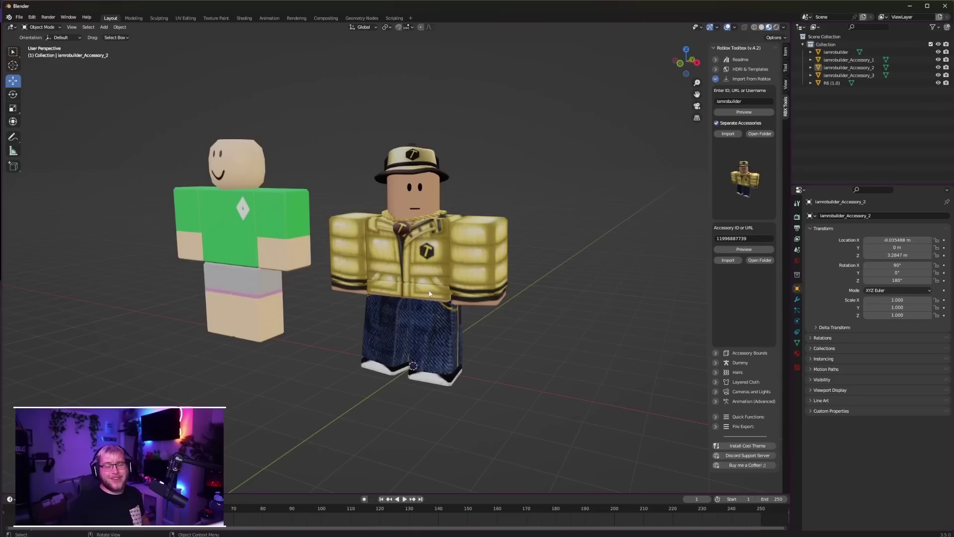
- Look at the accessory ID or URL field for single accessories, and collapse the Import From Roblox section
click(756, 238)
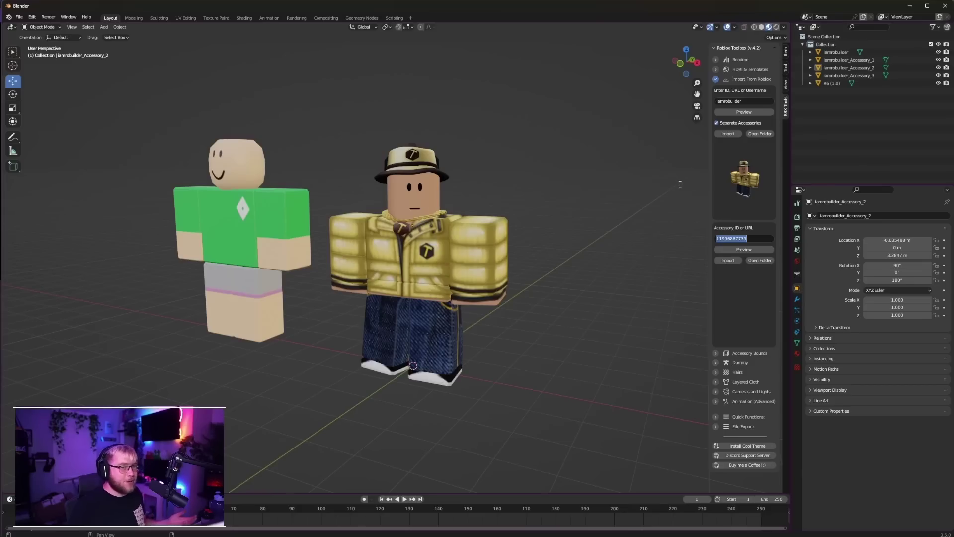
click(715, 79)
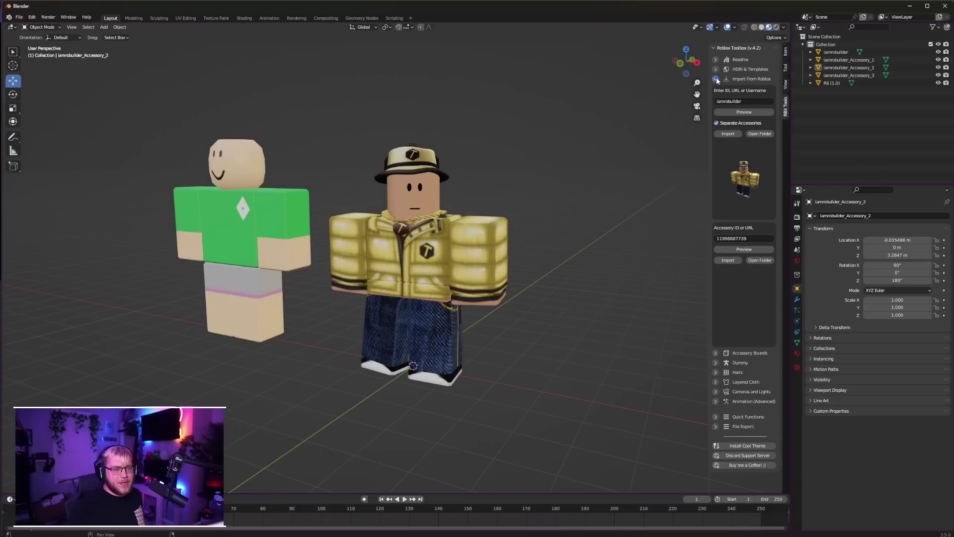
click(716, 79)
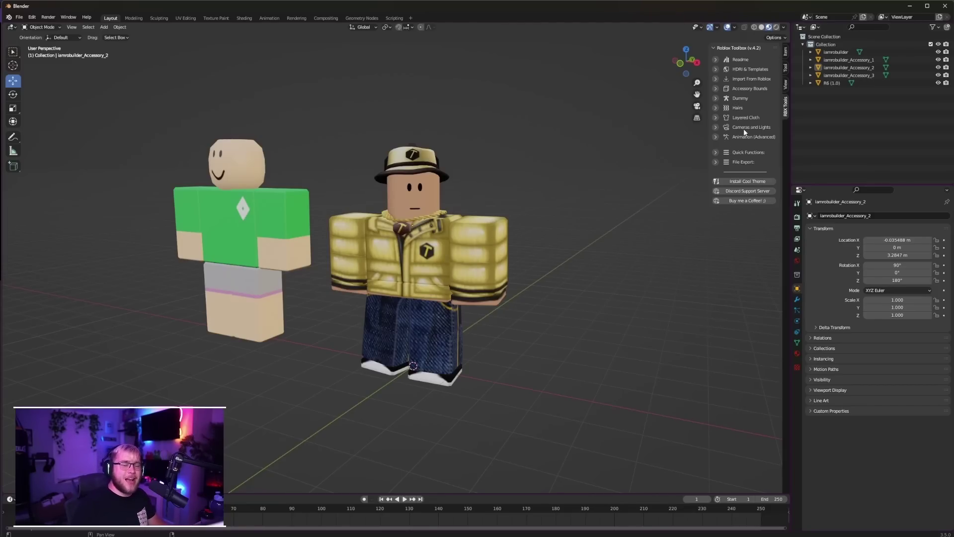
- Try spawning the Back accessory bounds around the avatar with Hide Dummy enabled, and undo the spawned bounds
click(715, 89)
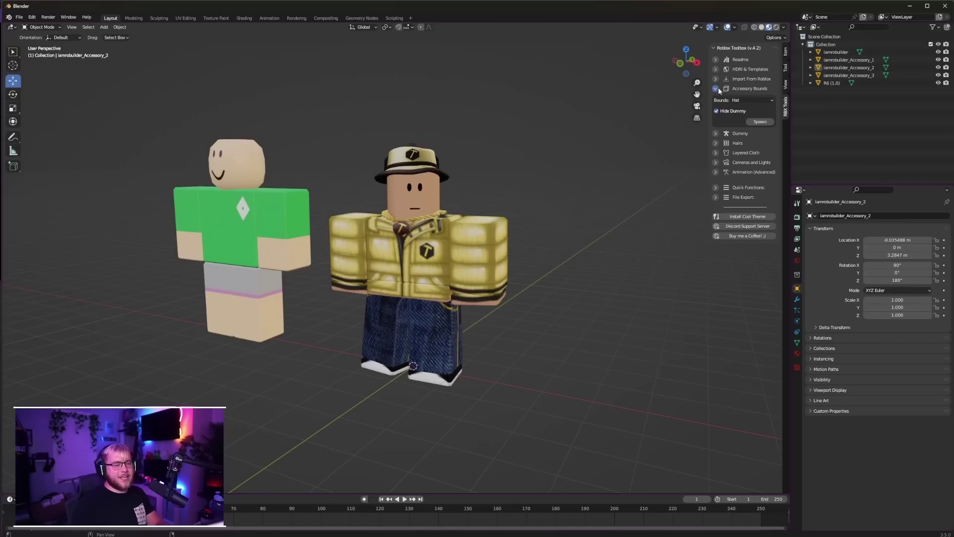
click(753, 101)
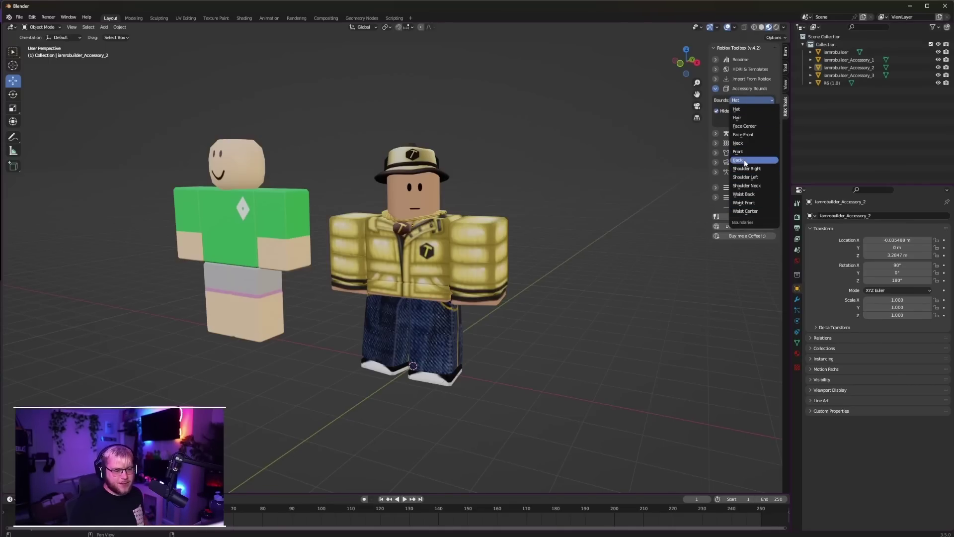
click(745, 160)
click(760, 122)
drag(543, 169, 445, 183)
scroll(446, 182, down, 3)
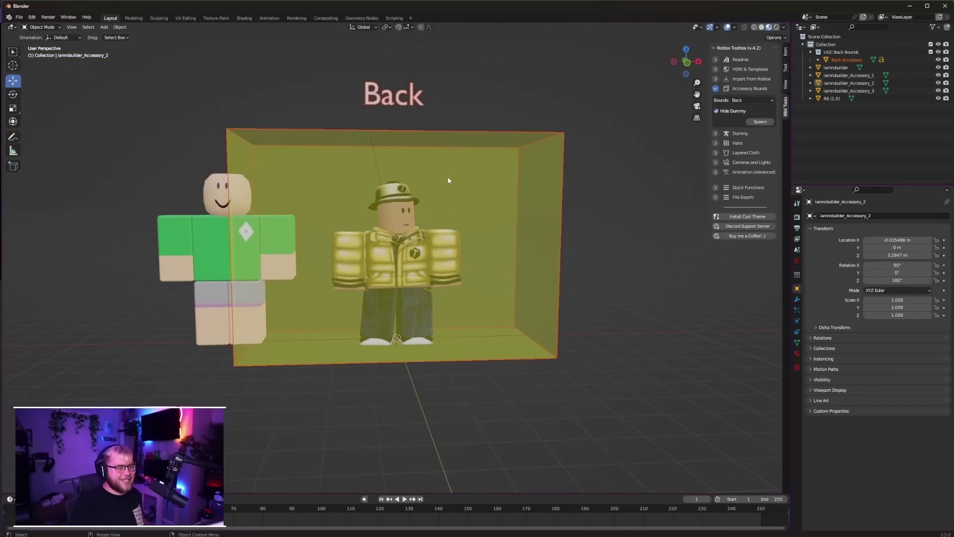
key(ctrl+z)
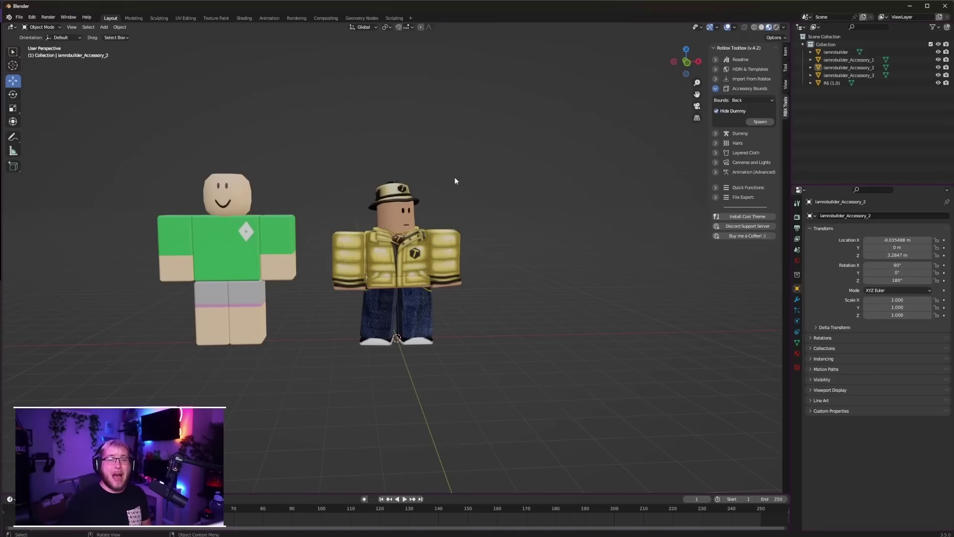
drag(455, 180, 481, 305)
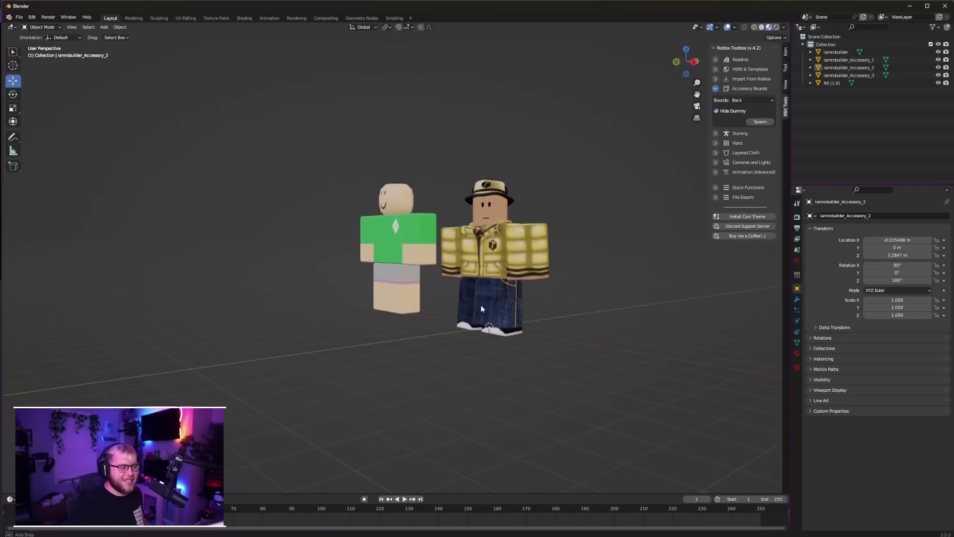